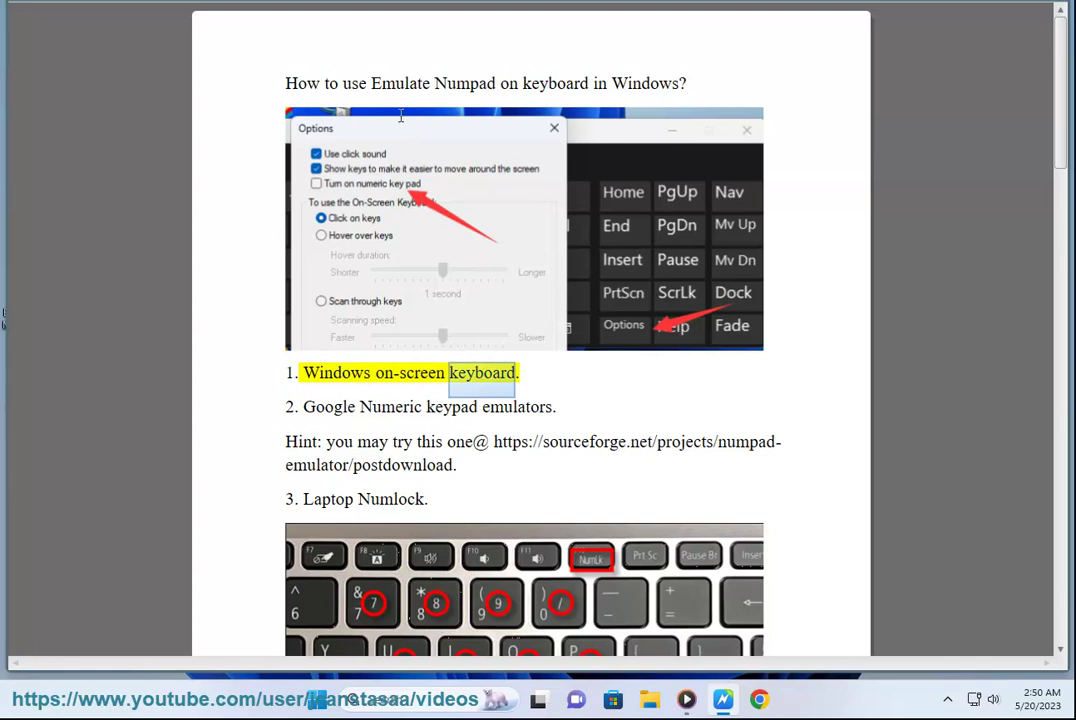
# - Open the Windows On-Screen Keyboard and turn on its numeric key pad in the options
pyautogui.click(365, 699)
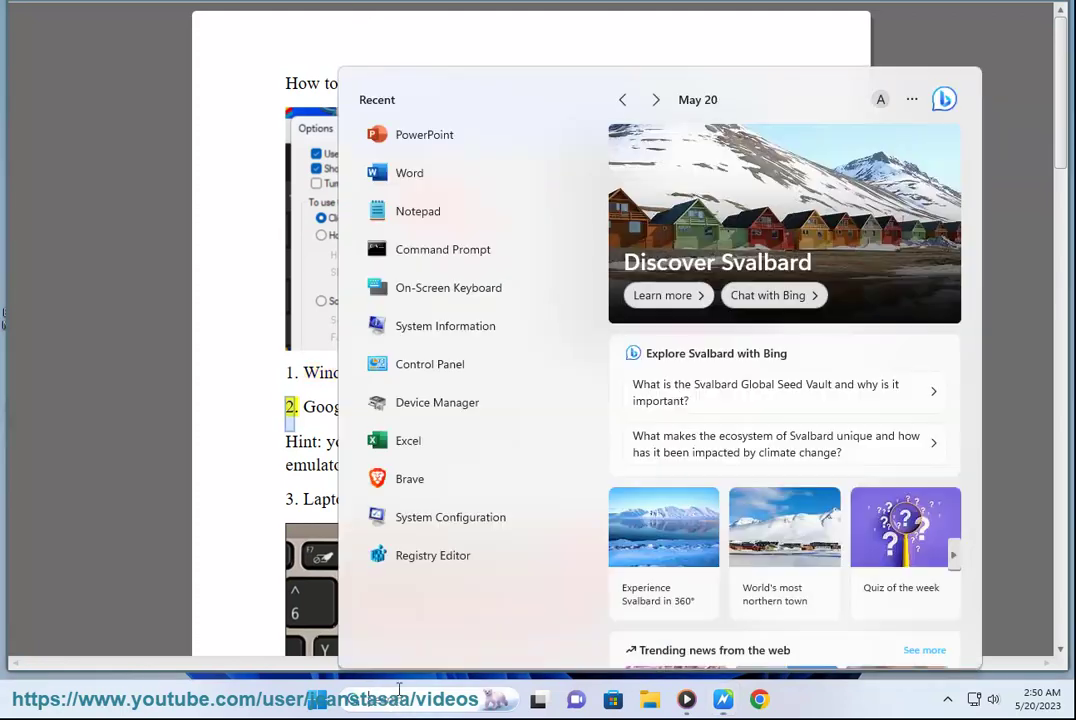
pyautogui.write('k')
pyautogui.click(475, 192)
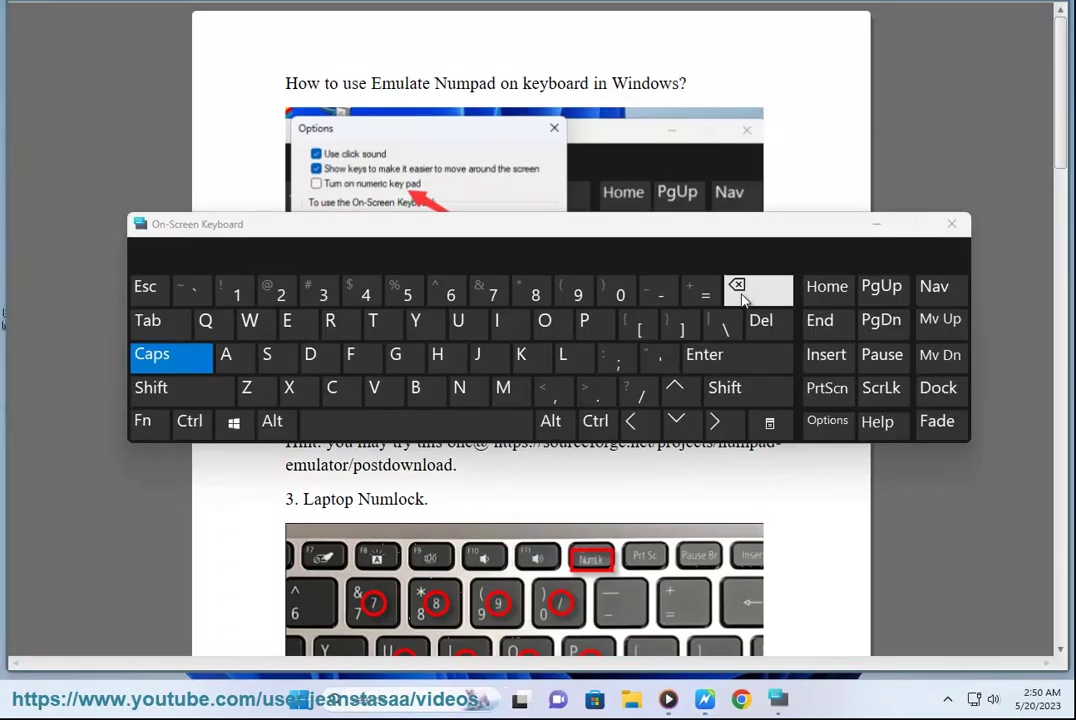
pyautogui.click(821, 428)
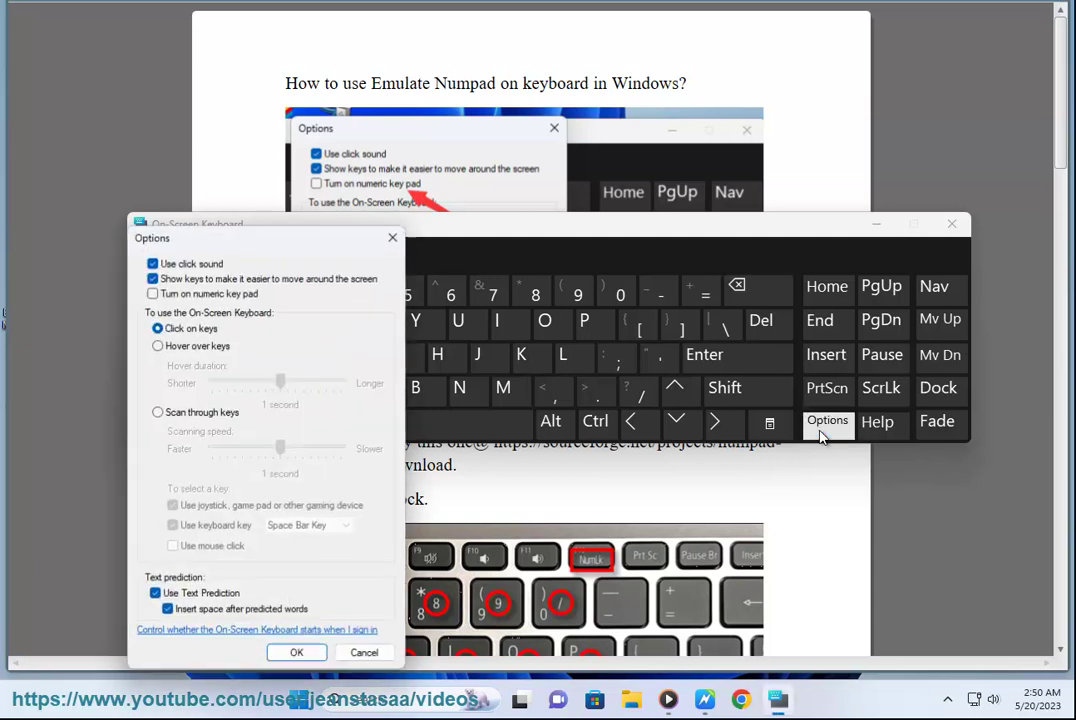
pyautogui.click(297, 653)
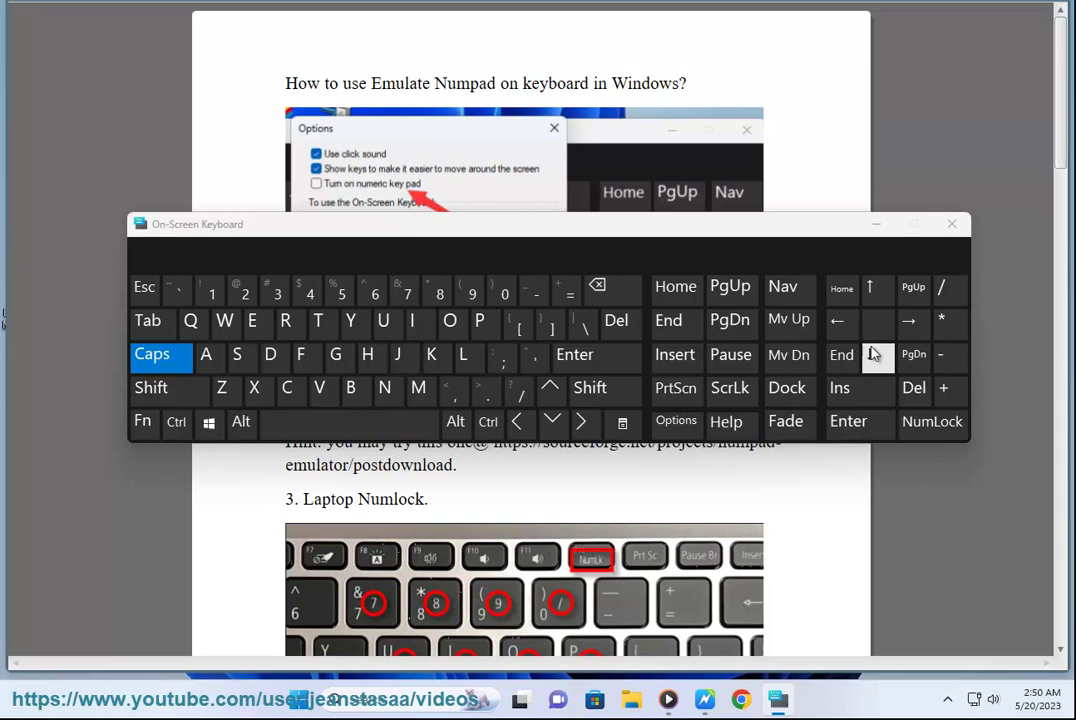
pyautogui.moveTo(816, 238); pyautogui.dragTo(816, 252)
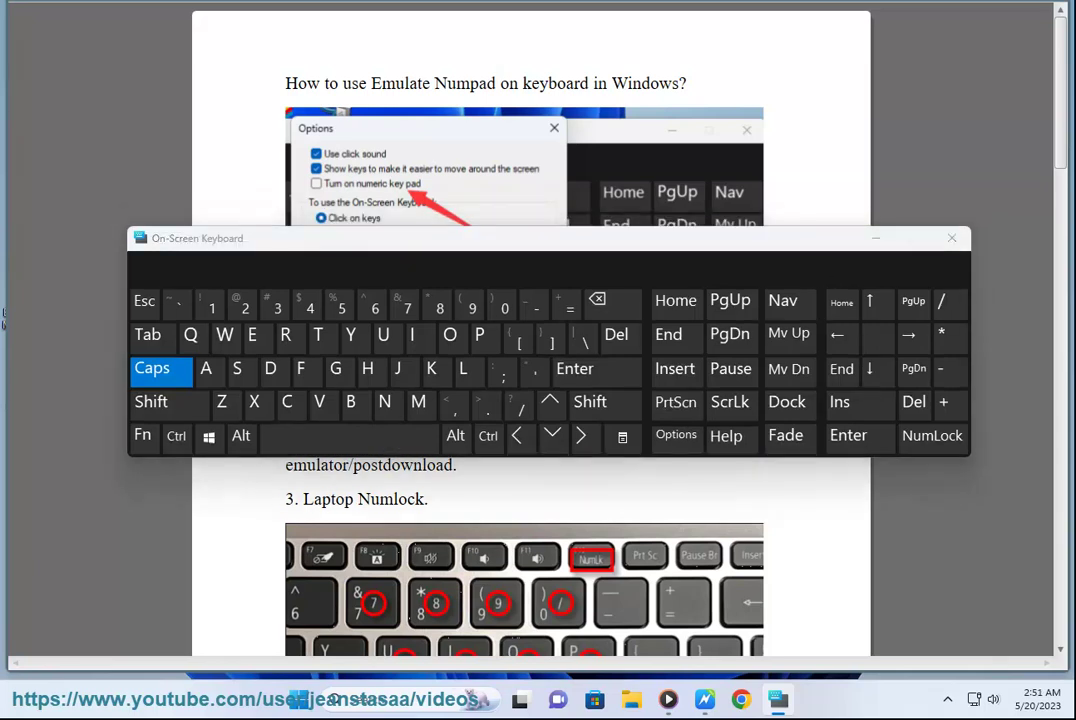
# - Open a blank Notepad document and reposition the on-screen keyboard over it, leaving the first lines of the text area uncovered
pyautogui.click(425, 708)
pyautogui.write('notepad')
pyautogui.click(435, 200)
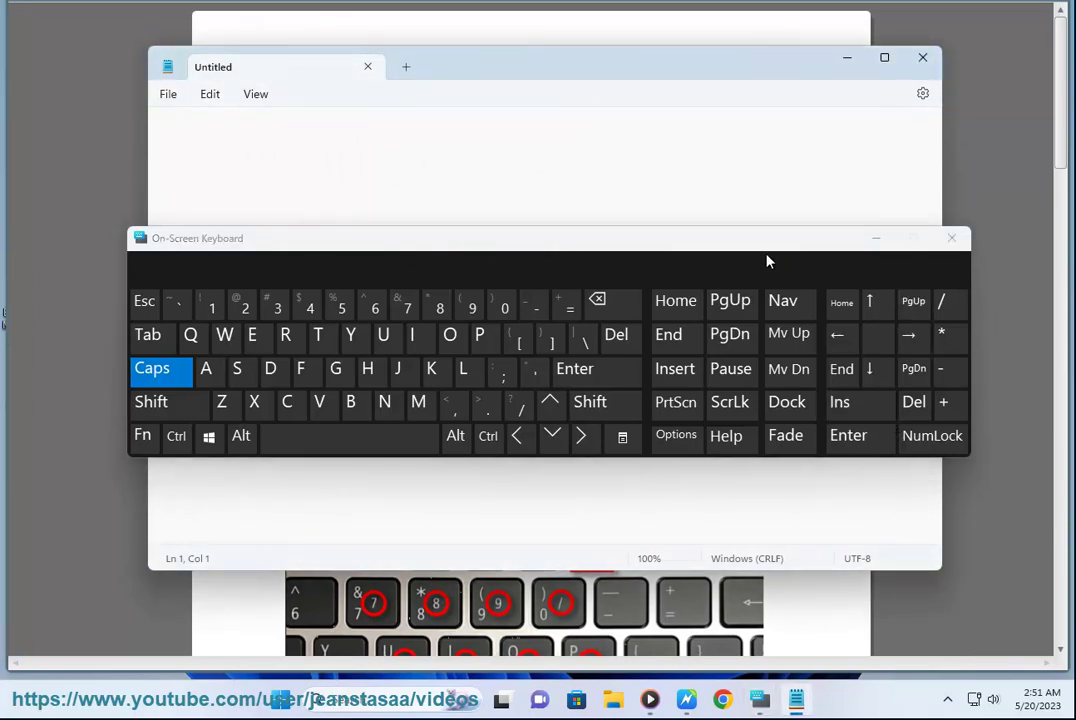
pyautogui.moveTo(763, 248); pyautogui.dragTo(780, 221)
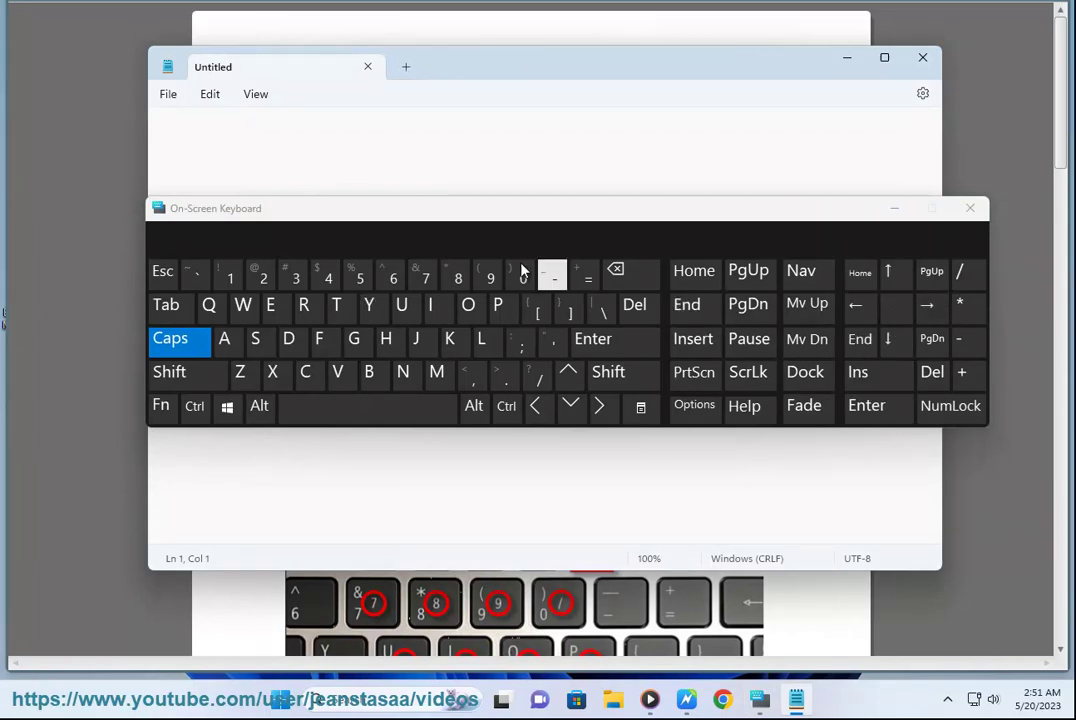
# - Enter 123456788 on the first line of the Notepad document and TDFHDHJSDJSD on the second
pyautogui.write('12345')
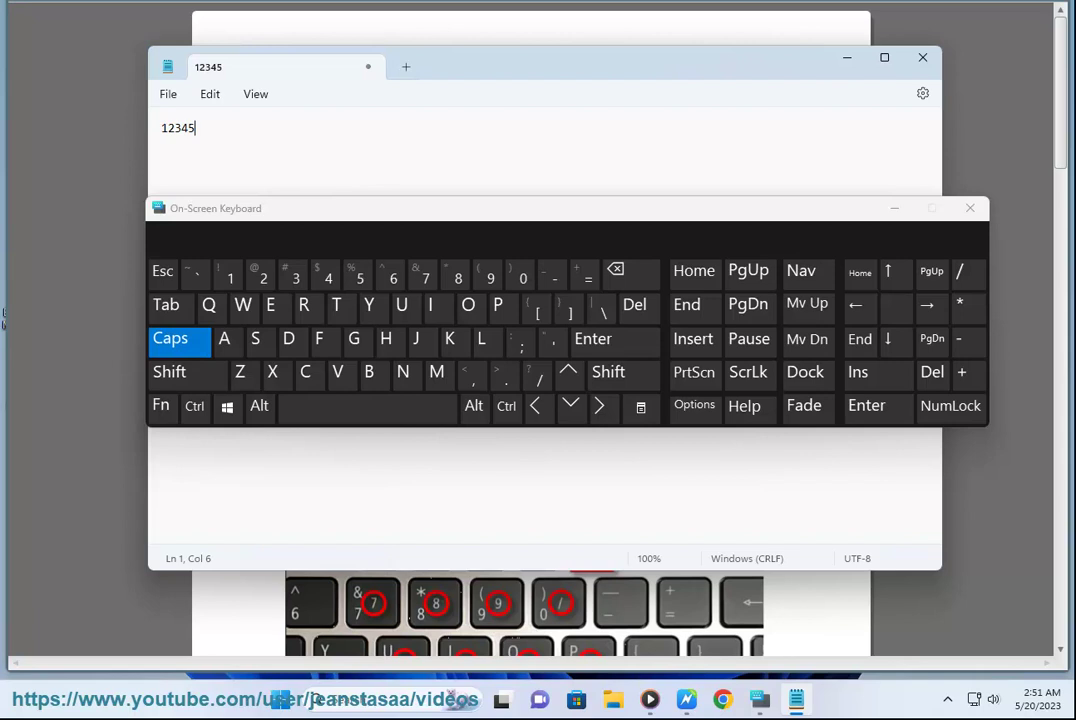
pyautogui.write('6788')
pyautogui.press('Return')
pyautogui.write('TDFHDHJSDJSD')
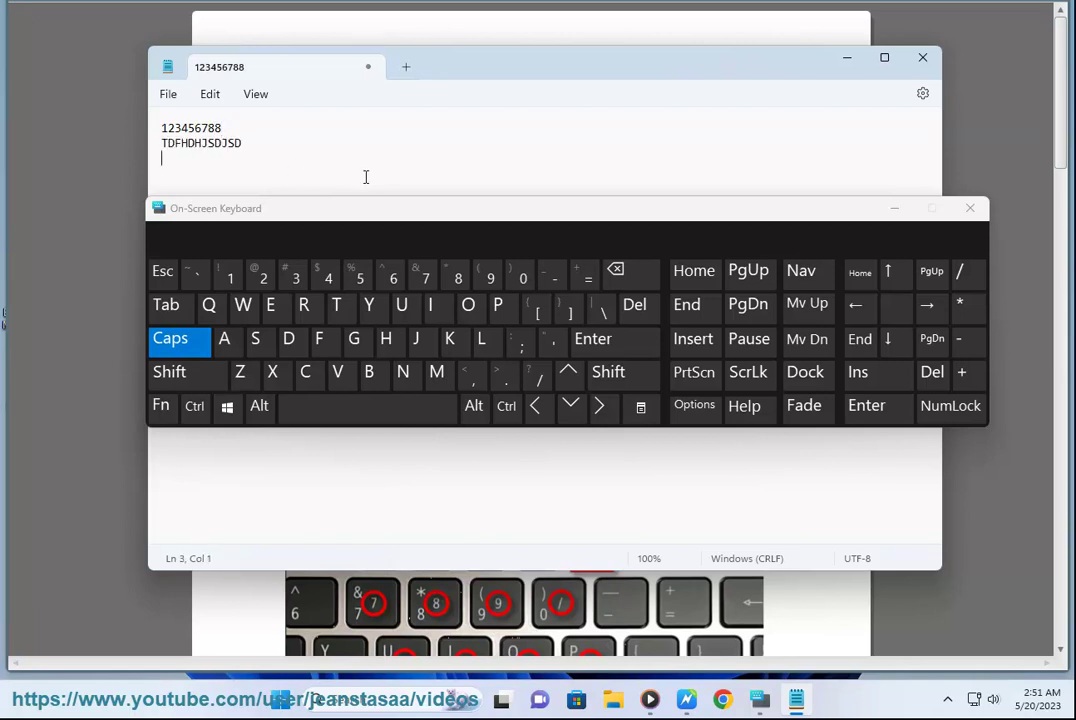
# - Test the numeric pad's arrow keys on the text and enter +++++ on the third line with its plus key
pyautogui.click(887, 275)
pyautogui.click(927, 305)
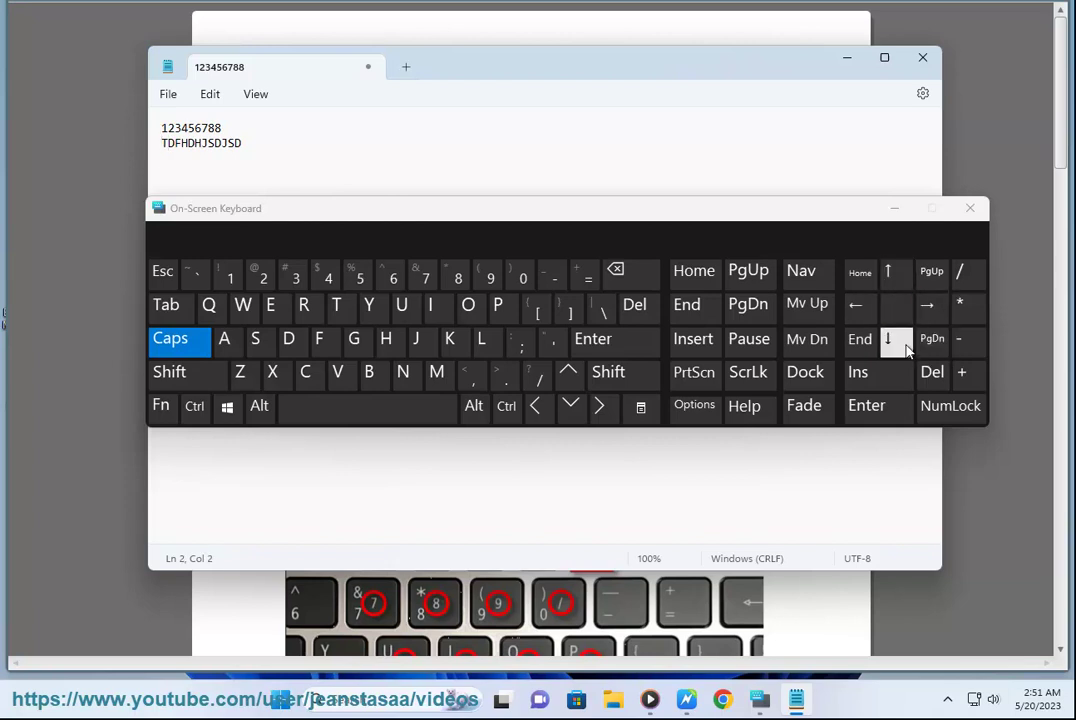
pyautogui.click(900, 343)
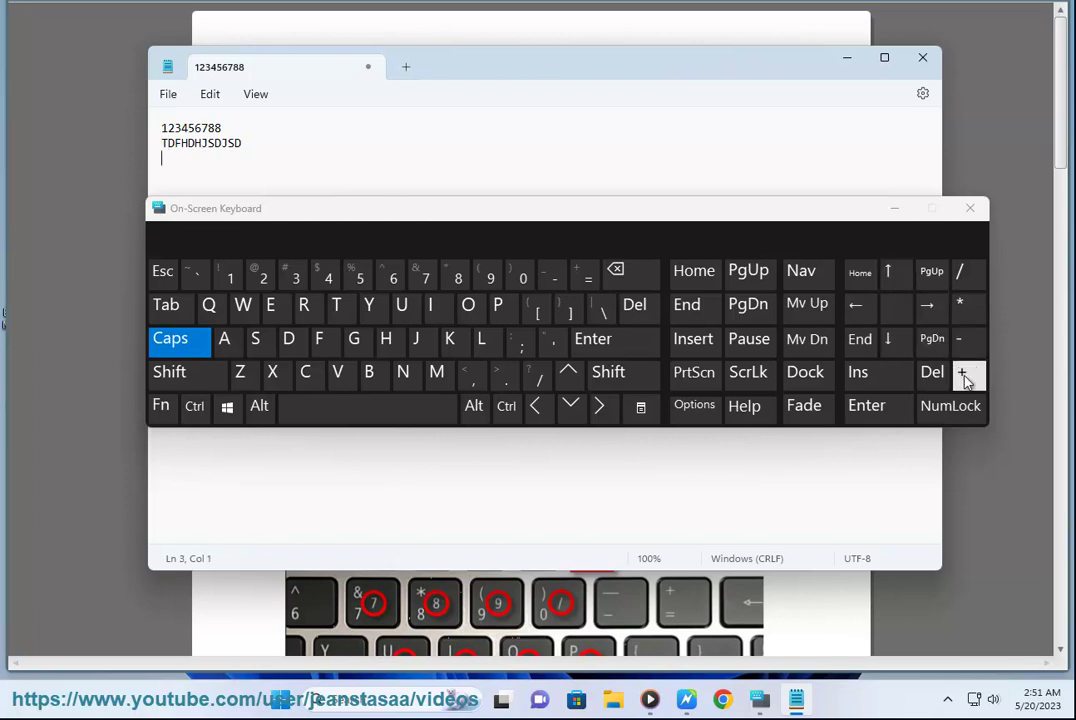
pyautogui.click(965, 375)
pyautogui.click(966, 378)
pyautogui.click(965, 377)
pyautogui.click(965, 377)
pyautogui.click(965, 377)
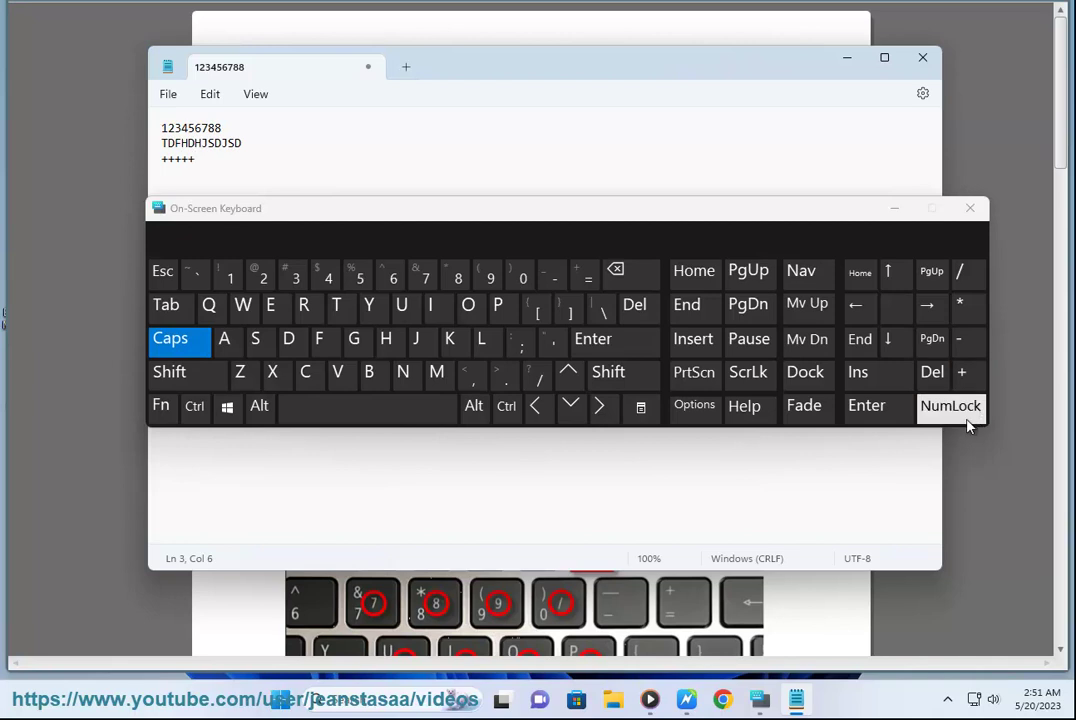
pyautogui.click(965, 422)
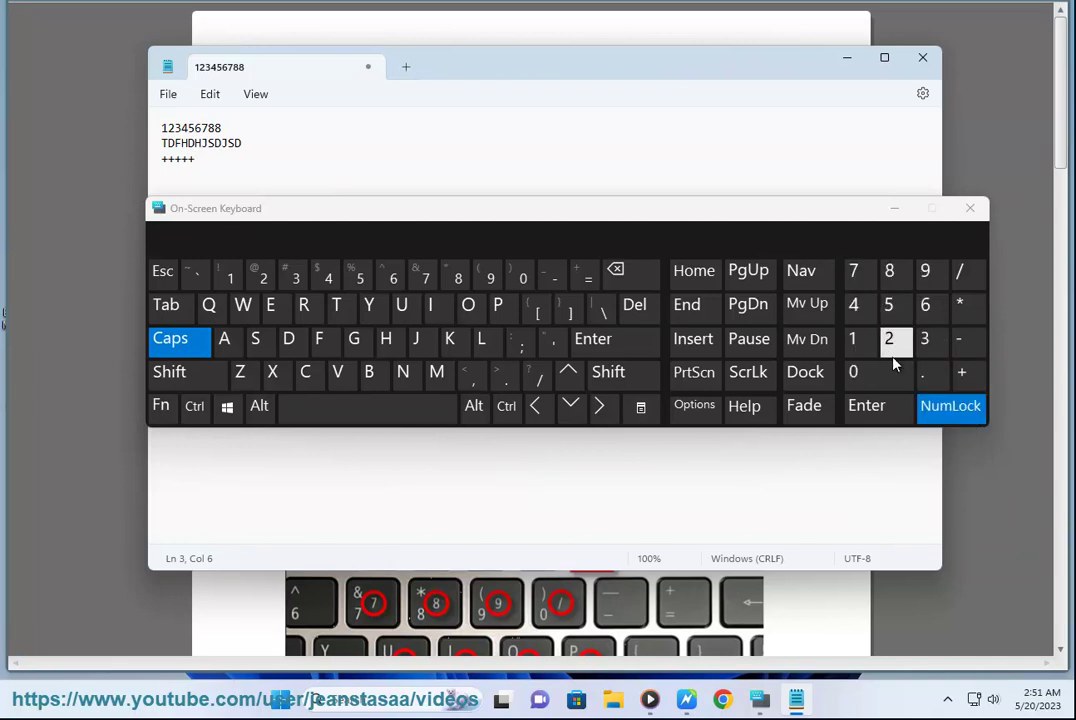
pyautogui.click(885, 380)
pyautogui.click(856, 340)
pyautogui.click(888, 340)
pyautogui.click(924, 340)
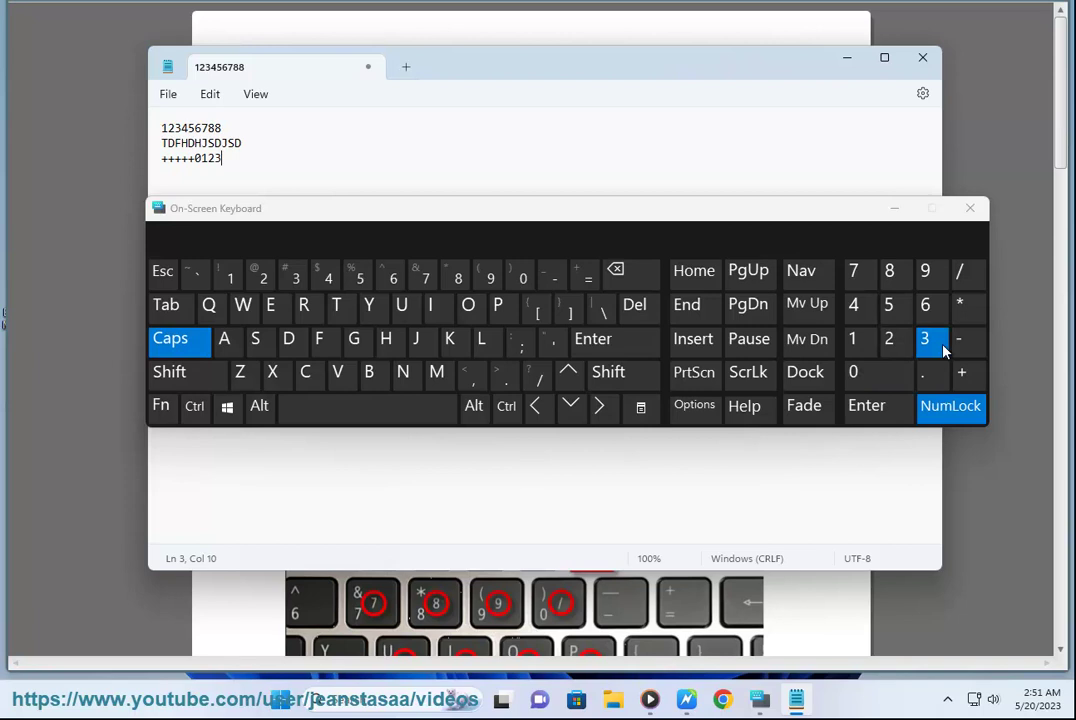
pyautogui.click(925, 305)
pyautogui.click(855, 305)
pyautogui.click(888, 305)
pyautogui.click(854, 271)
pyautogui.click(889, 271)
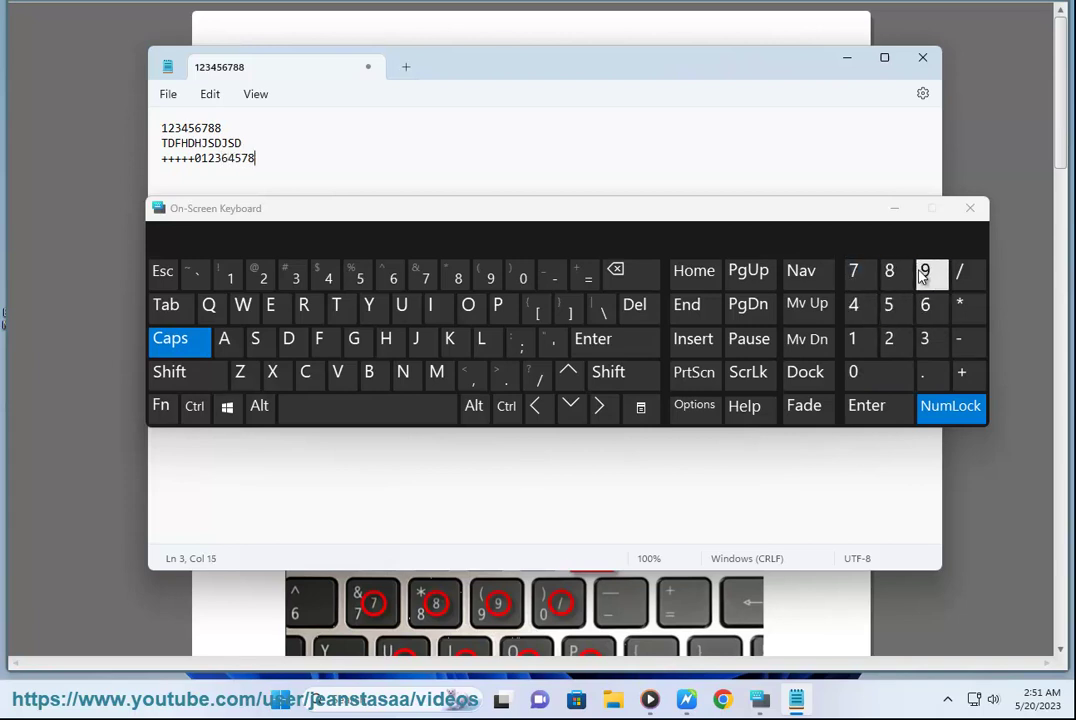
pyautogui.click(925, 271)
pyautogui.click(884, 410)
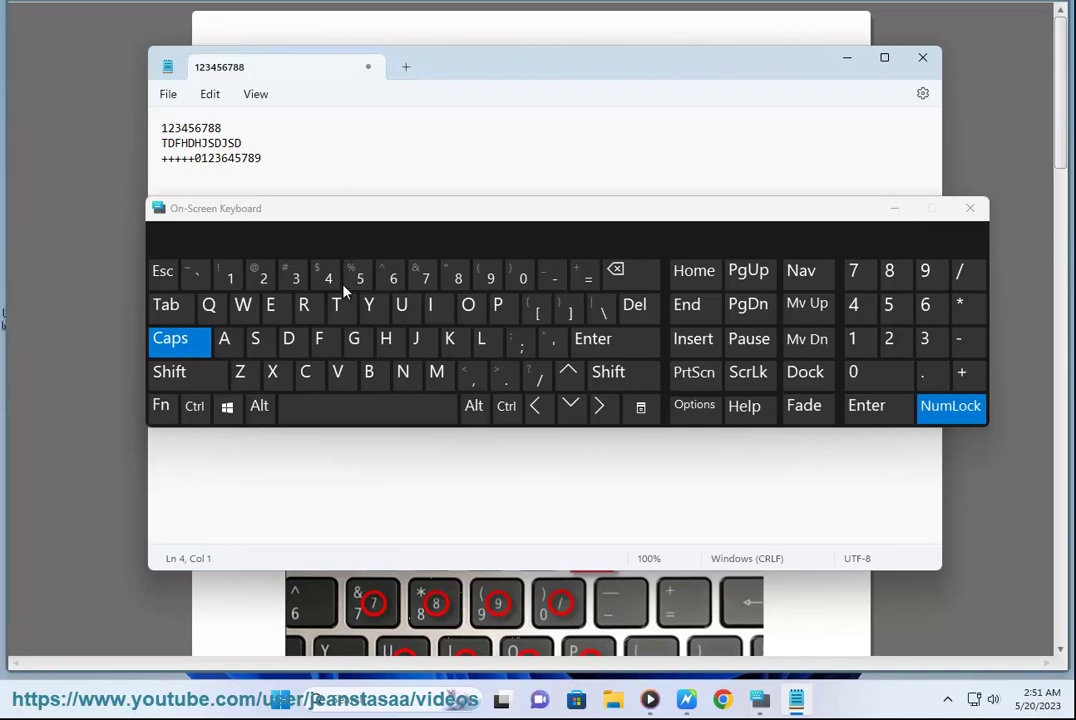
# - Minimize the on-screen keyboard and close Notepad without saving the test text
pyautogui.click(693, 412)
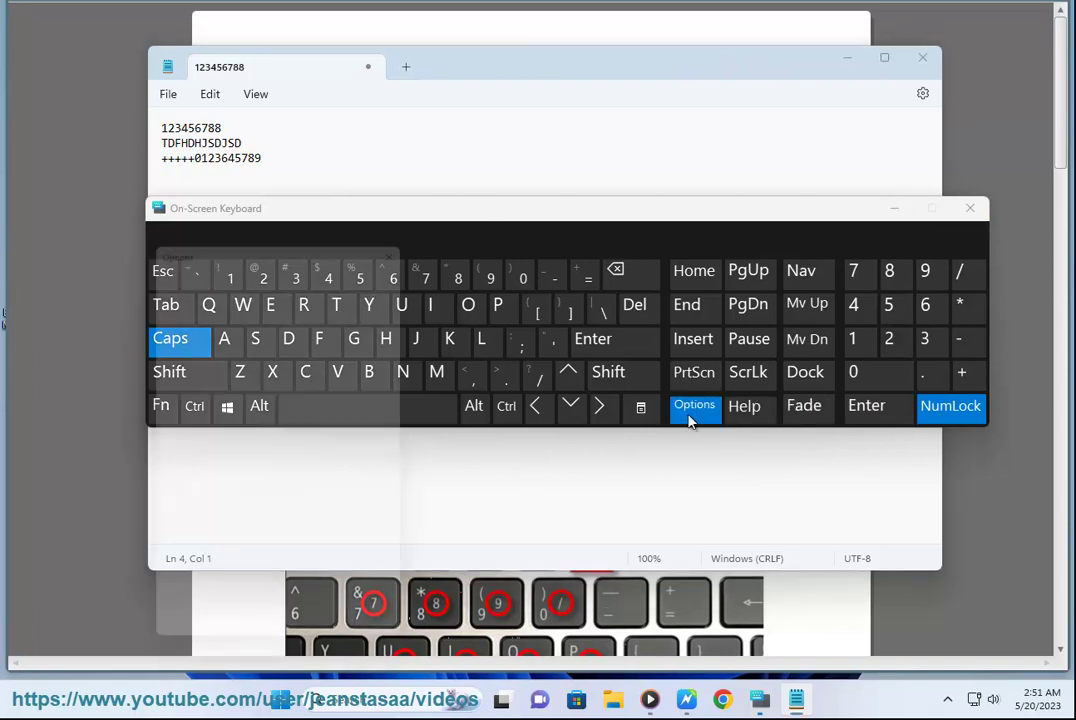
pyautogui.click(411, 233)
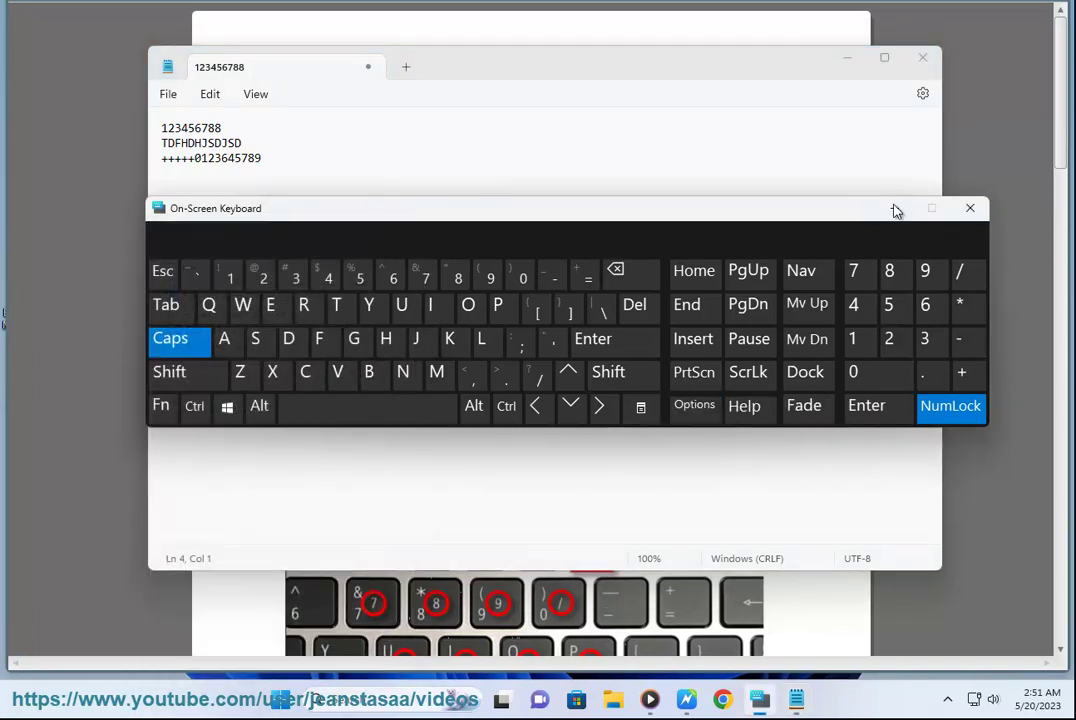
pyautogui.click(896, 209)
pyautogui.click(922, 60)
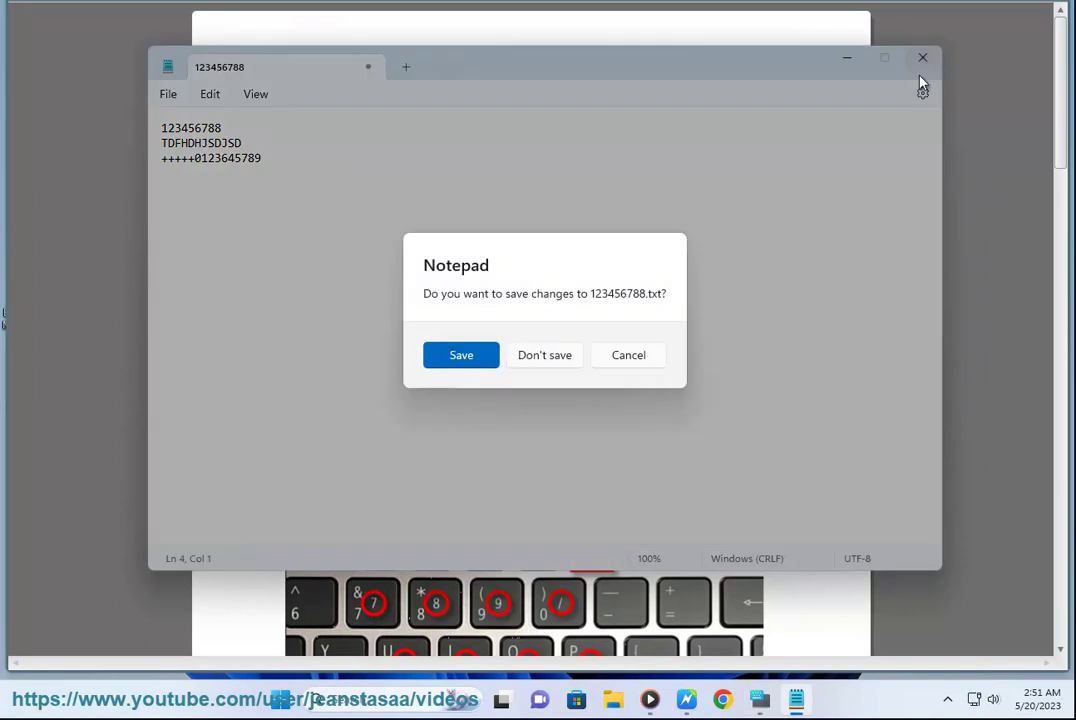
pyautogui.click(572, 360)
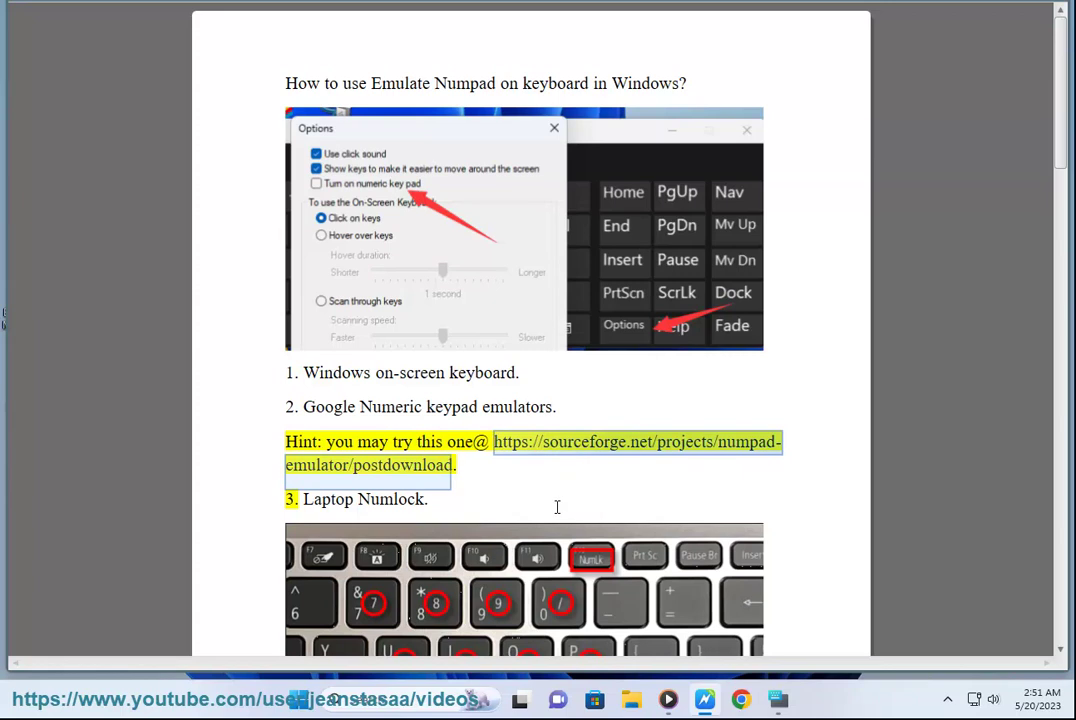
# - Review the document down to the iPhone and iPad number pads method and search Google for TightVNC in Chrome
pyautogui.scroll(-4, 569, 514)
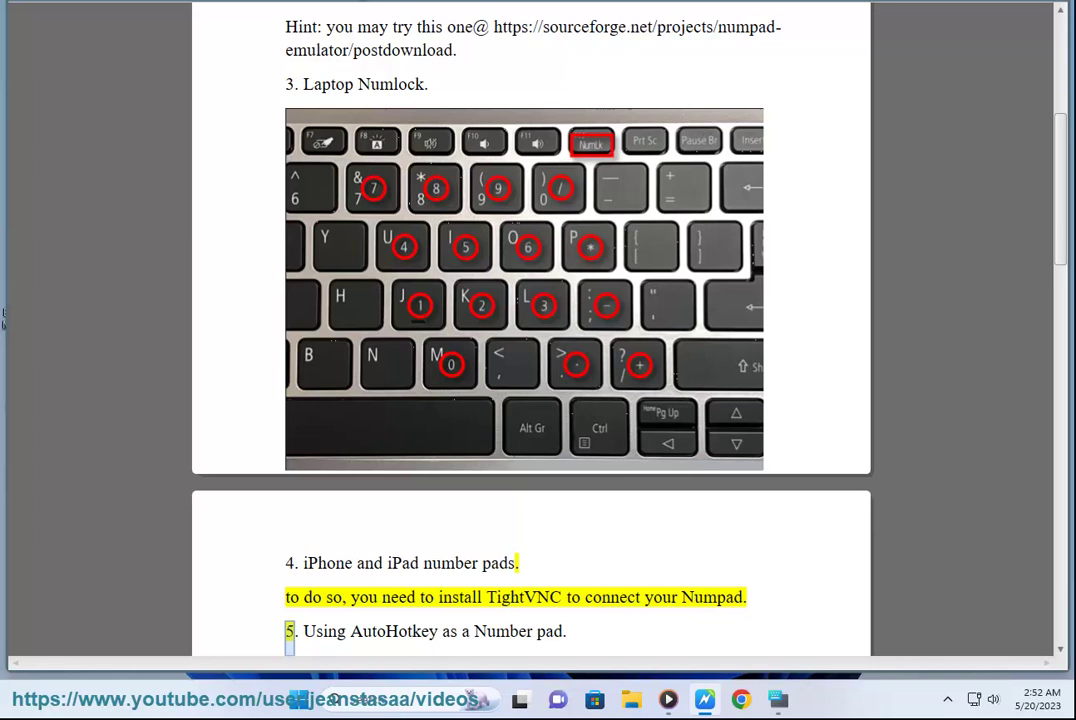
pyautogui.click(741, 699)
pyautogui.write('TightVNC')
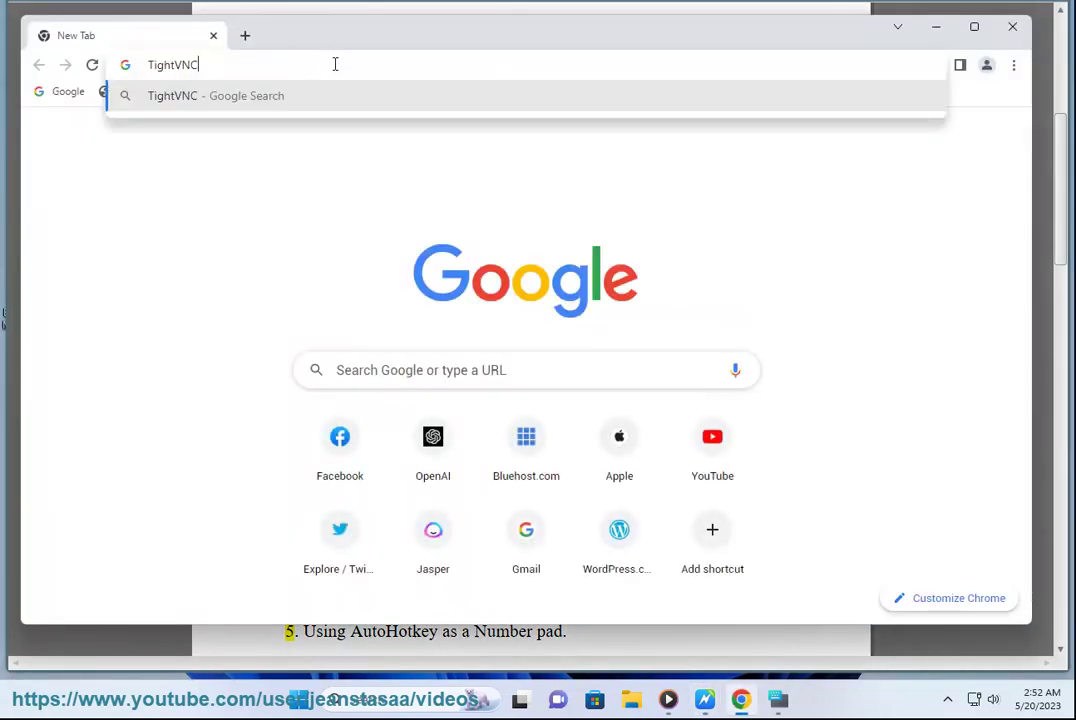
pyautogui.press('Return')
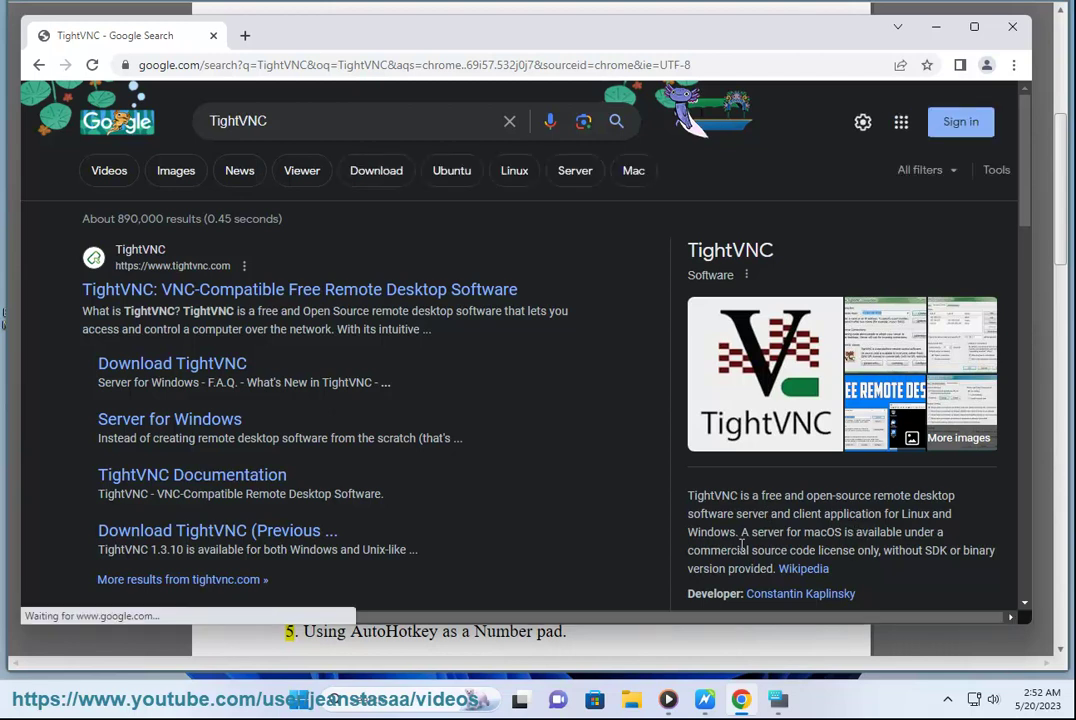
# - Highlight "remote desktop software" in the first TightVNC search result and minimize the browser
pyautogui.moveTo(741, 537)
pyautogui.mouseDown()
pyautogui.moveTo(795, 537)
pyautogui.moveTo(792, 553)
pyautogui.moveTo(757, 553)
pyautogui.mouseUp()
pyautogui.click(624, 493)
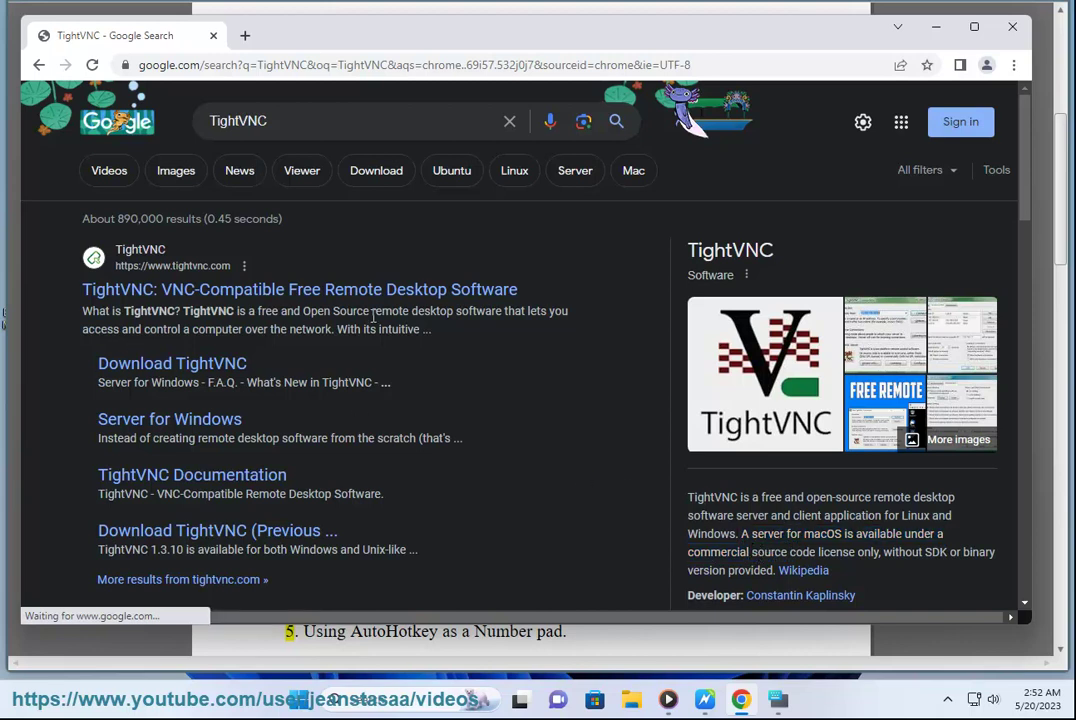
pyautogui.moveTo(506, 311); pyautogui.dragTo(374, 318)
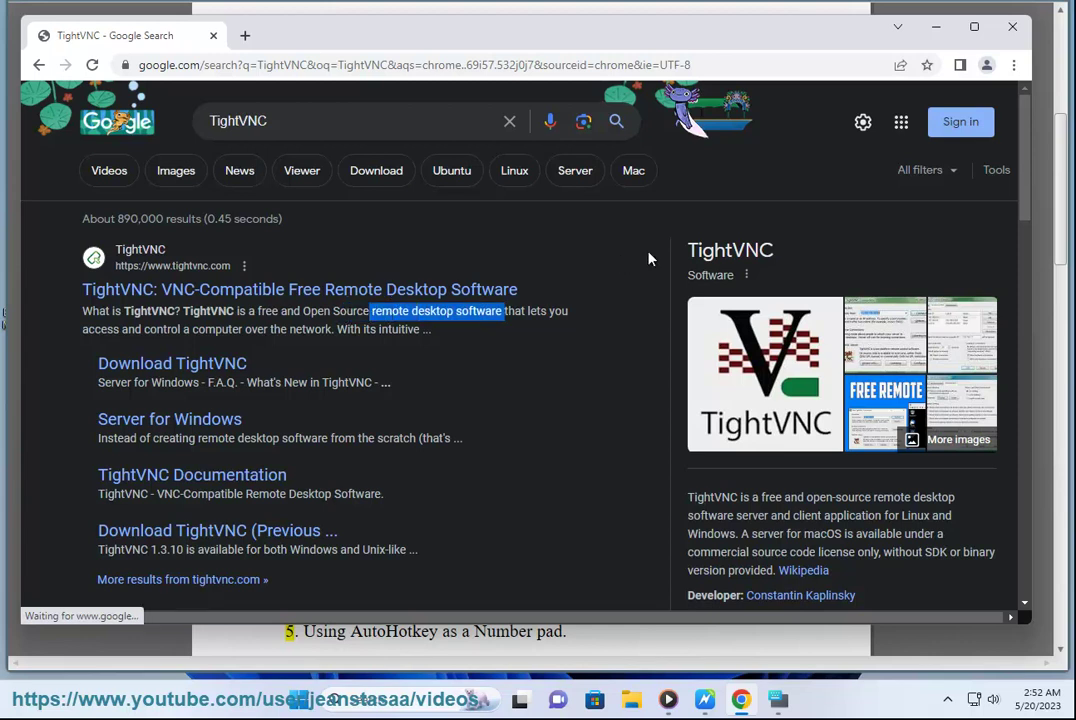
pyautogui.click(936, 27)
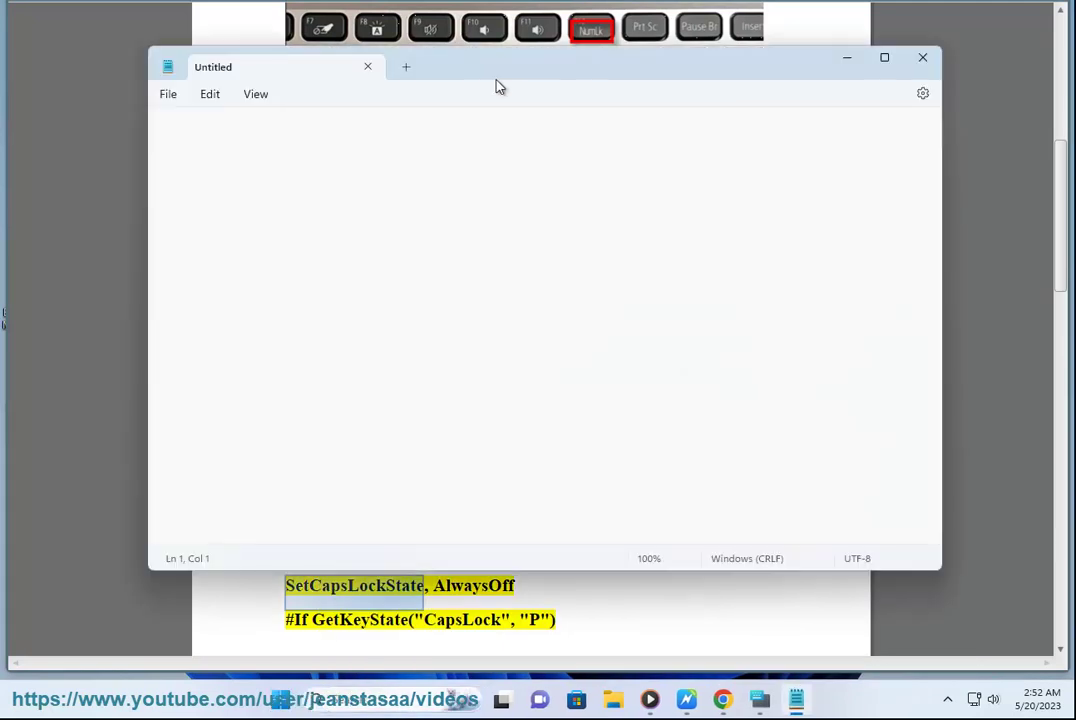
# - Move the blank Notepad window aside and return to the numpad instructions document
pyautogui.moveTo(500, 87); pyautogui.dragTo(740, 70)
pyautogui.click(444, 492)
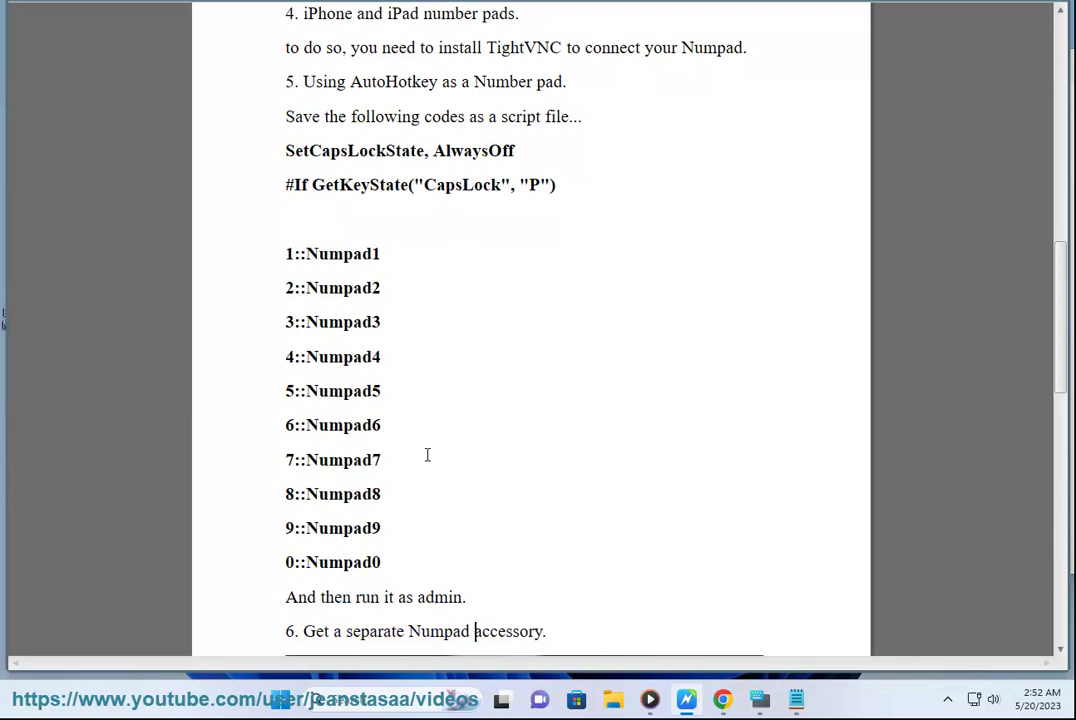
# - Copy the word Numpad from item 6 of the document and search Google for "PC Numpad"
pyautogui.scroll(-5, 450, 455)
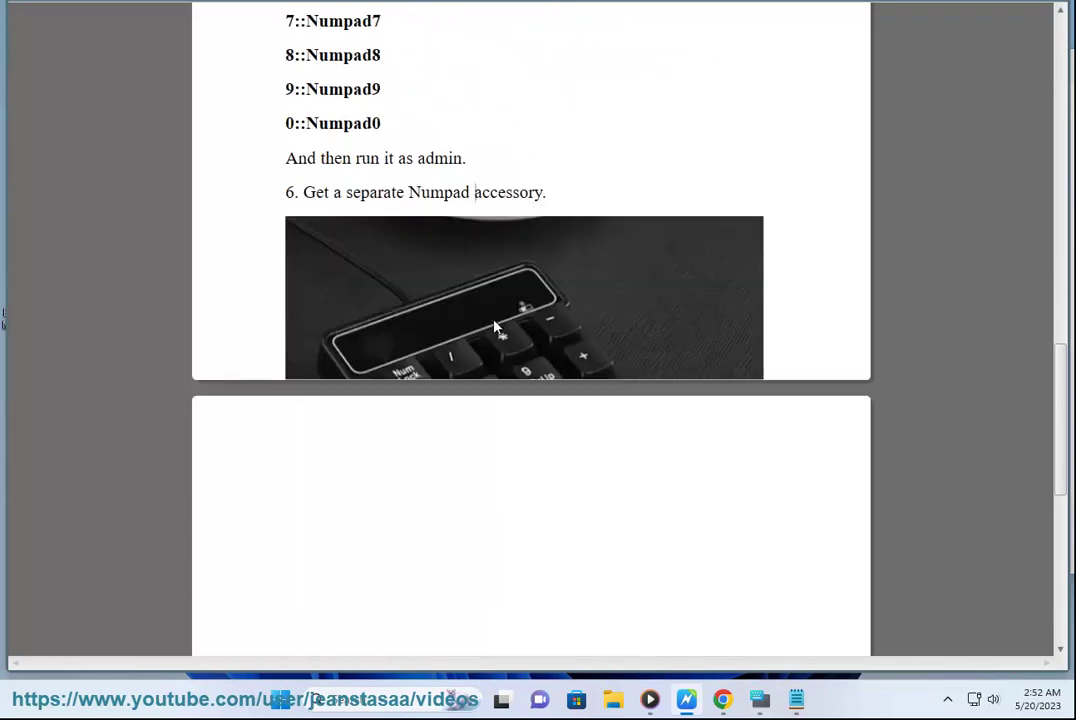
pyautogui.doubleClick(444, 192)
pyautogui.hotkey('ctrl', 'c')
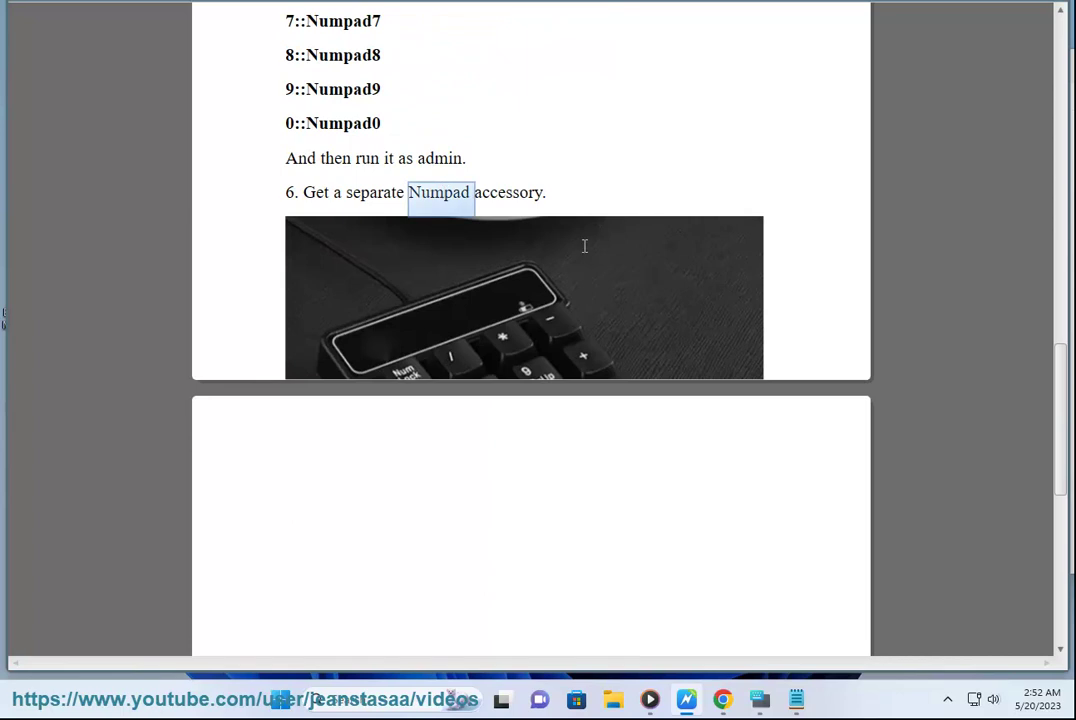
pyautogui.click(722, 698)
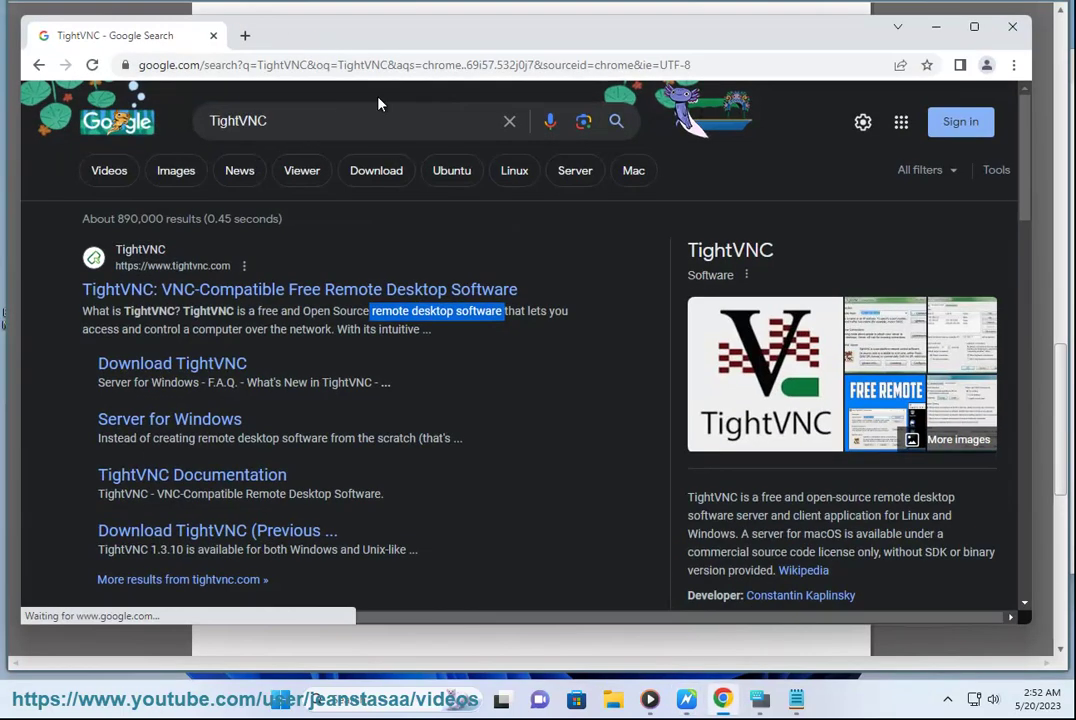
pyautogui.hotkey('ctrl', 'a')
pyautogui.write('PC')
pyautogui.hotkey('ctrl', 'v')
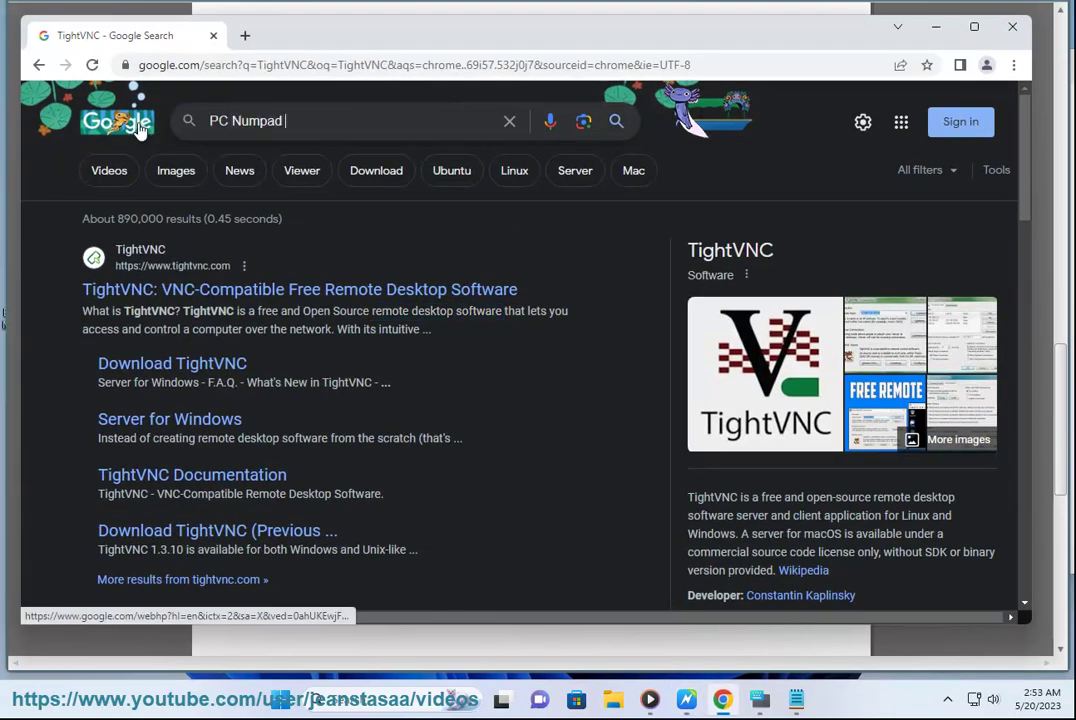
pyautogui.press('Return')
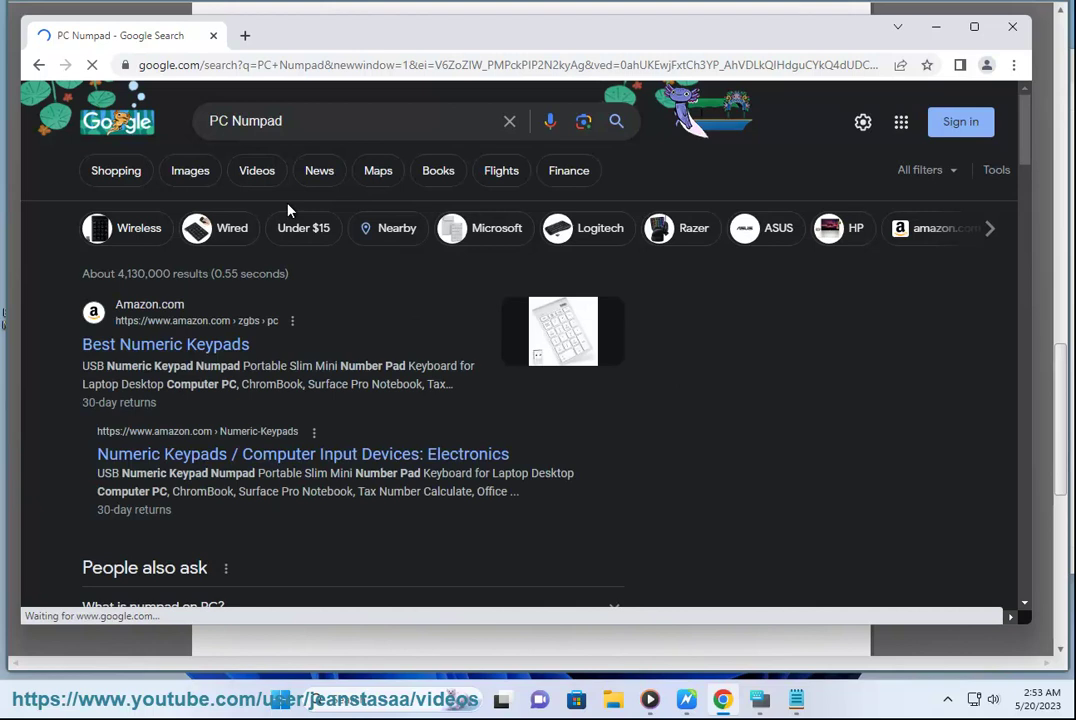
# - Change the search text to "PC USB Numpad" and "PC WIRELESS Numpad", and return to the AutoHotkey script in the document
pyautogui.click(232, 121)
pyautogui.write('USB')
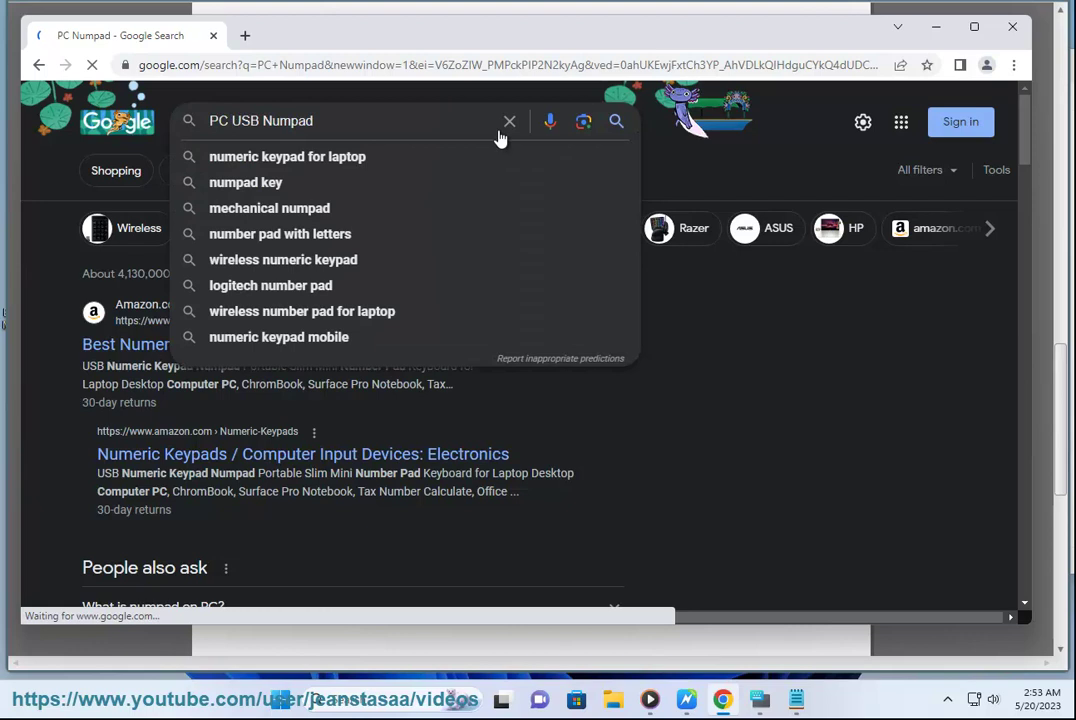
pyautogui.doubleClick(240, 121)
pyautogui.write('WIRELESS')
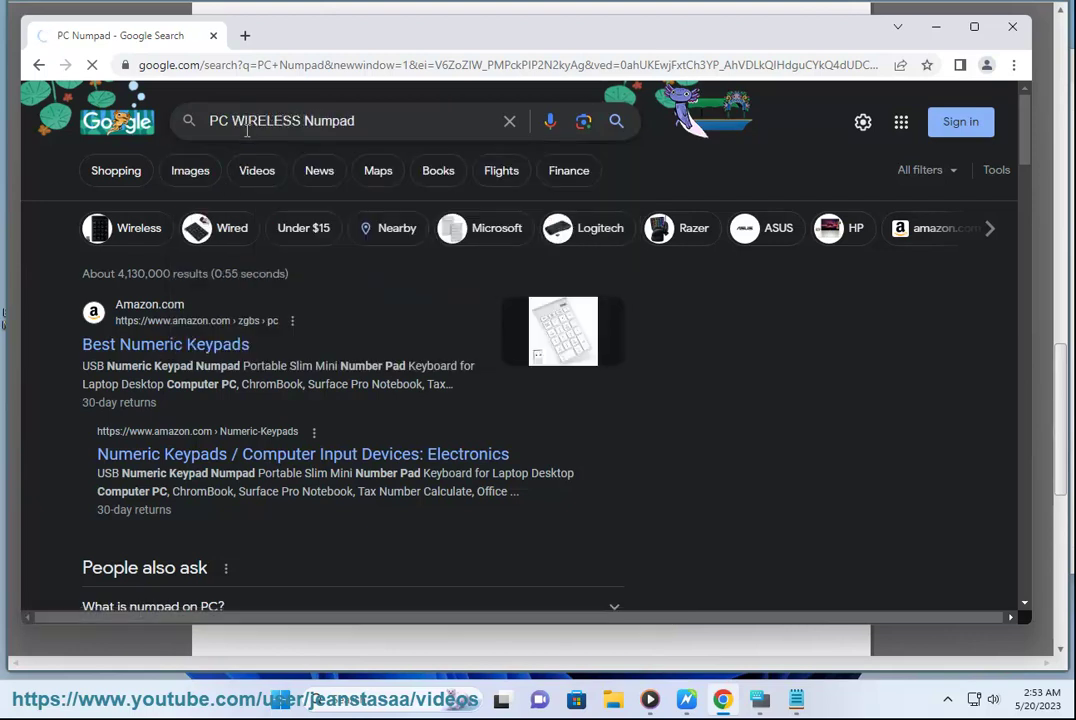
pyautogui.click(936, 26)
pyautogui.scroll(5, 516, 406)
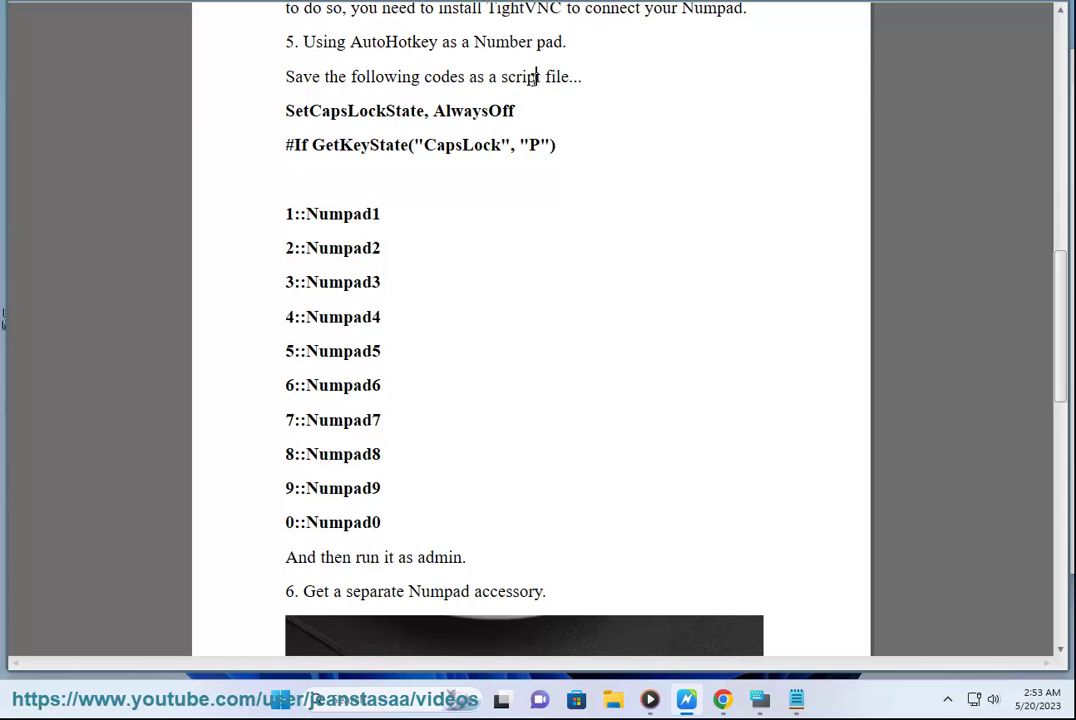
# - Copy the AutoHotkey script, from SetCapsLockState through 0::Numpad0, and paste it into the blank Notepad window
pyautogui.moveTo(242, 91); pyautogui.dragTo(422, 524)
pyautogui.rightClick(363, 502)
pyautogui.click(432, 449)
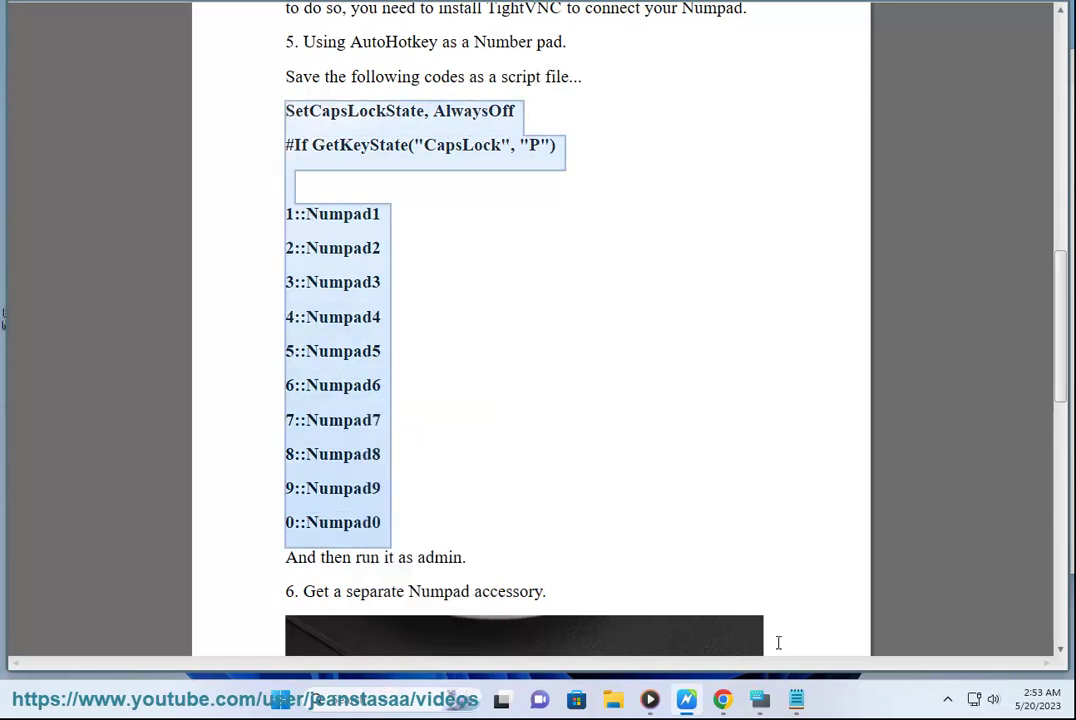
pyautogui.click(796, 699)
pyautogui.hotkey('ctrl', 'v')
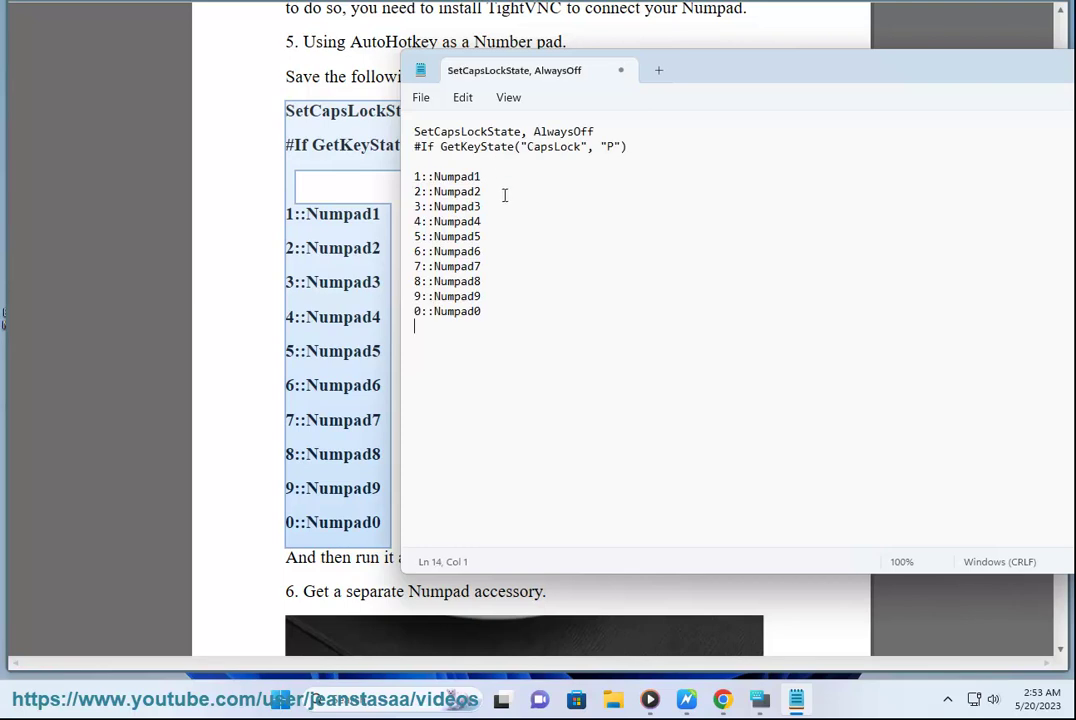
# - Start saving the script under a new name on the Desktop with the file type set to All files (*.*)
pyautogui.click(421, 72)
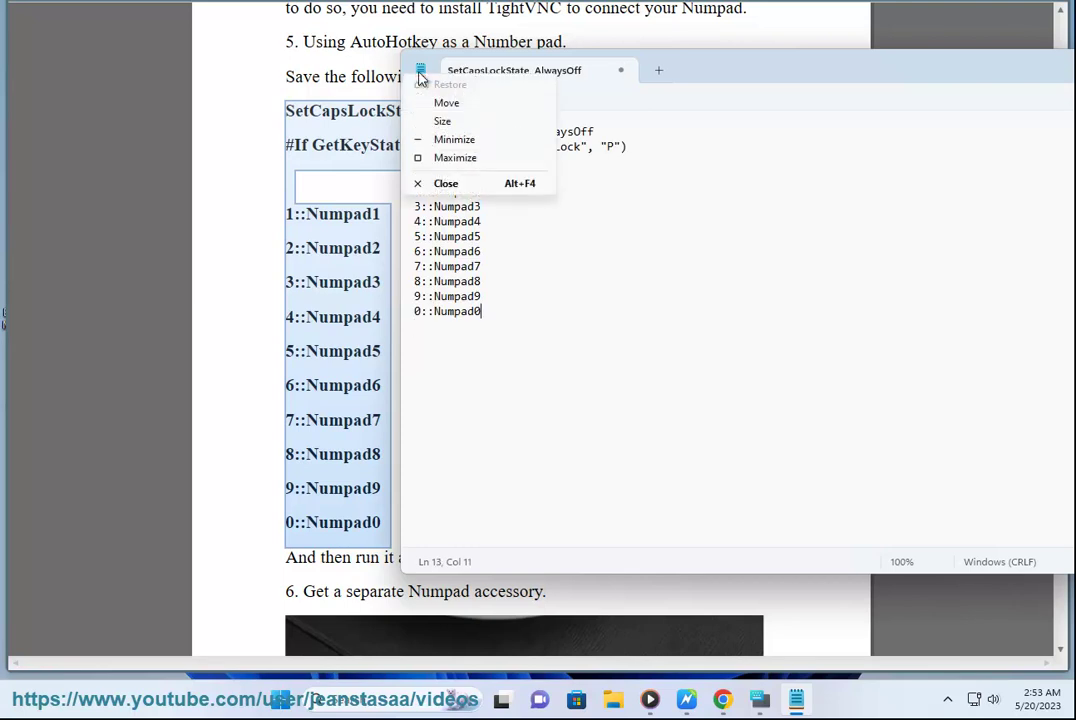
pyautogui.click(778, 112)
pyautogui.click(421, 97)
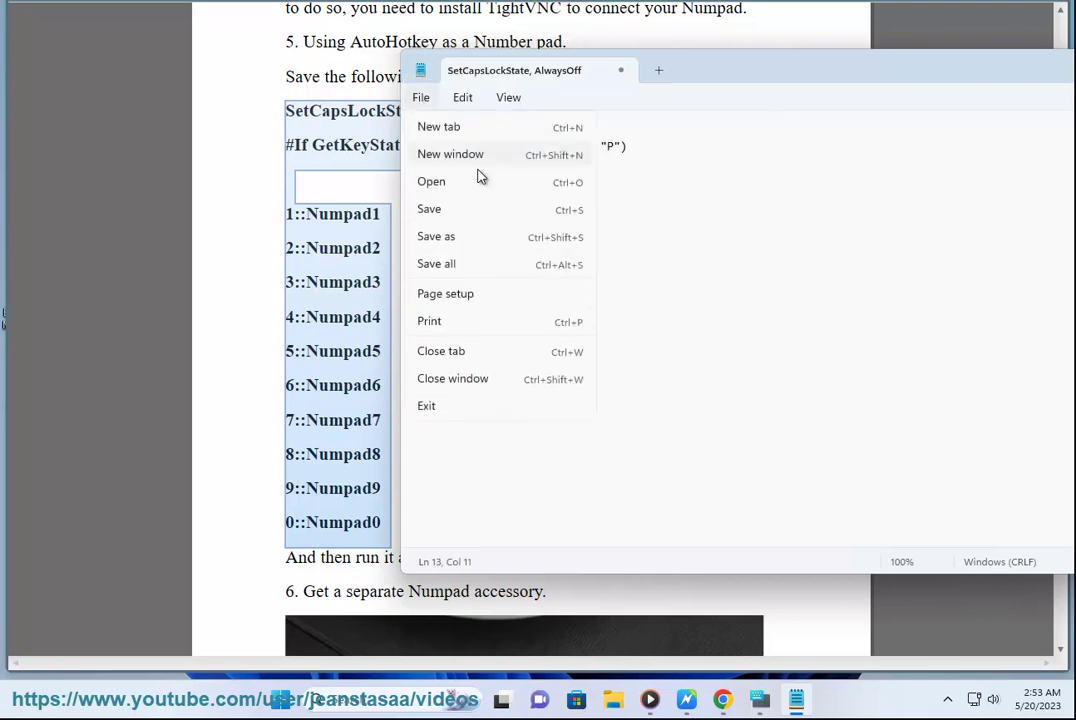
pyautogui.click(476, 246)
pyautogui.click(665, 363)
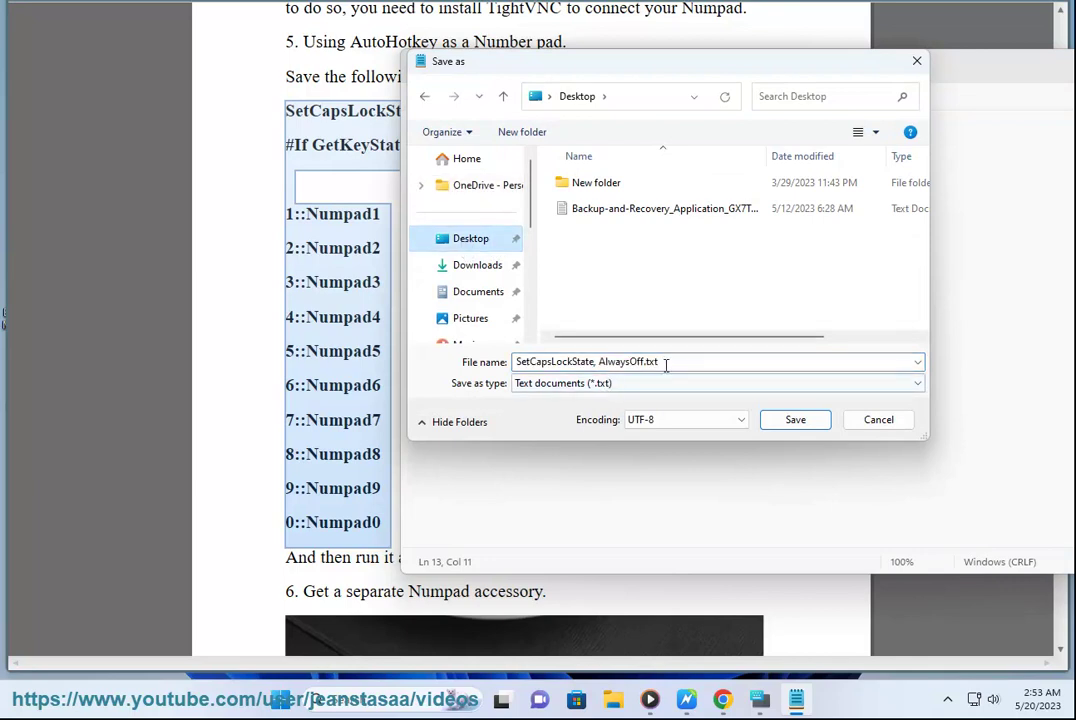
pyautogui.click(629, 387)
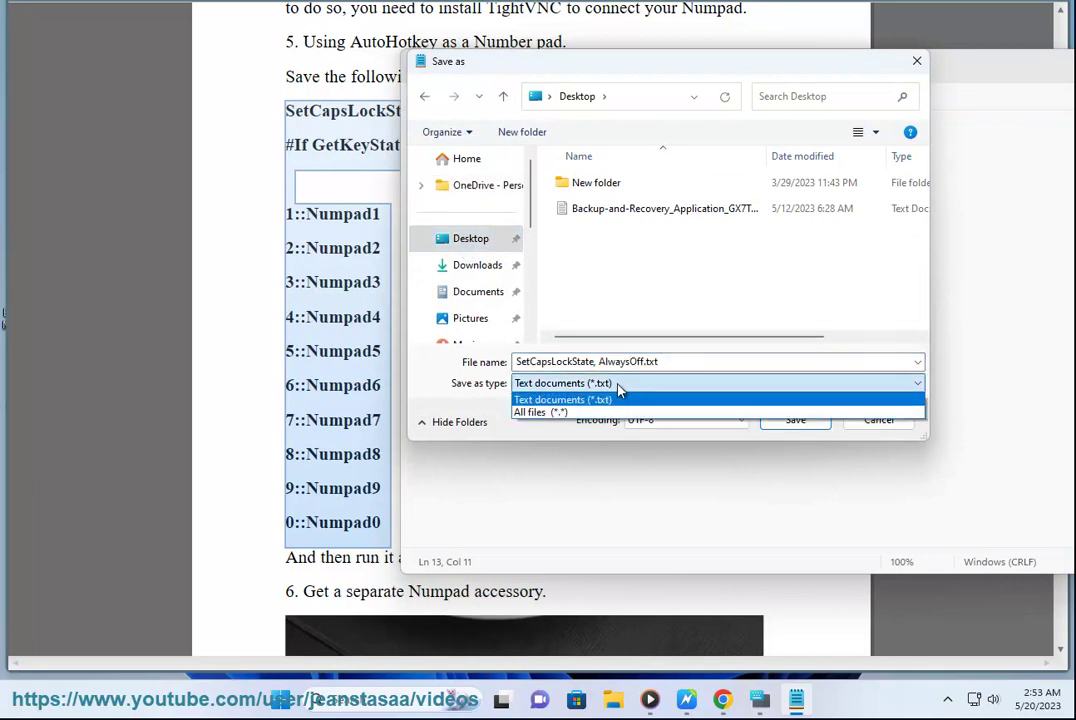
pyautogui.click(629, 412)
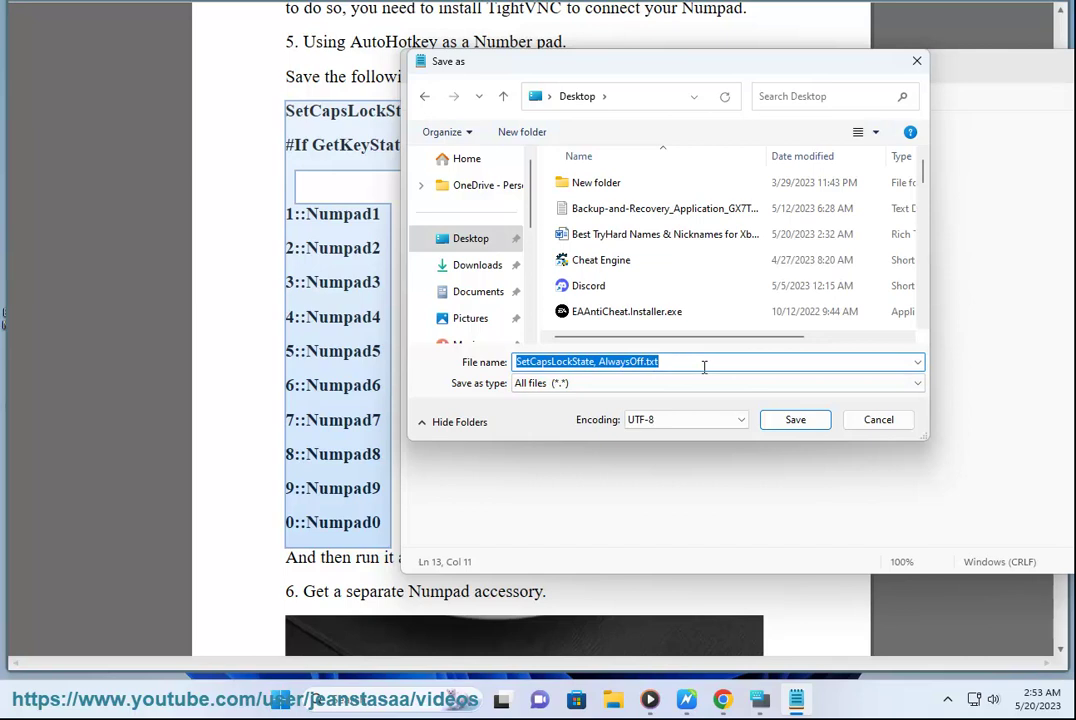
# - Set the file name to "SetCapsLockState, AlwaysOff.PS1" and highlight its PS1 extension
pyautogui.click(682, 367)
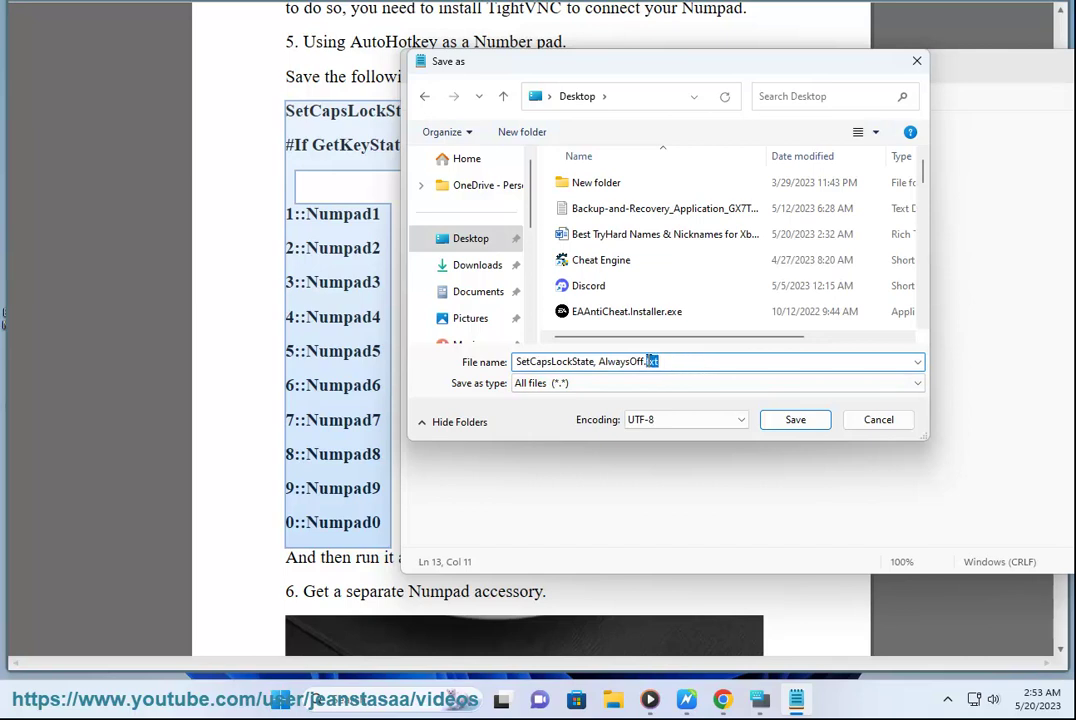
pyautogui.hotkey('ctrl', 'a')
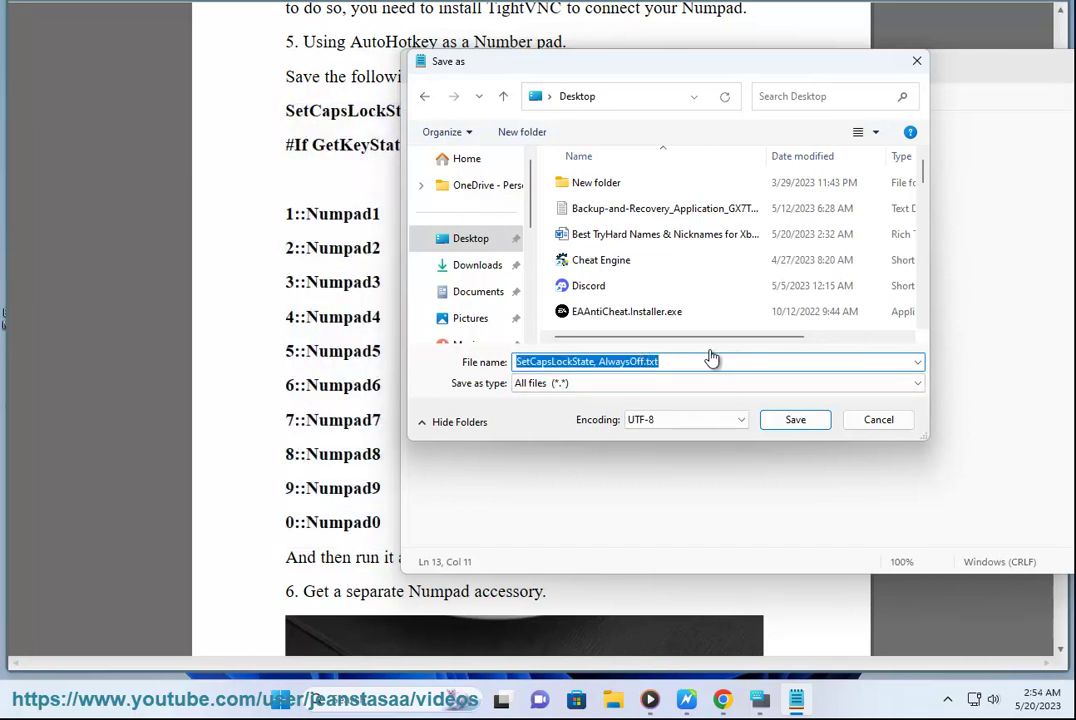
pyautogui.click(669, 362)
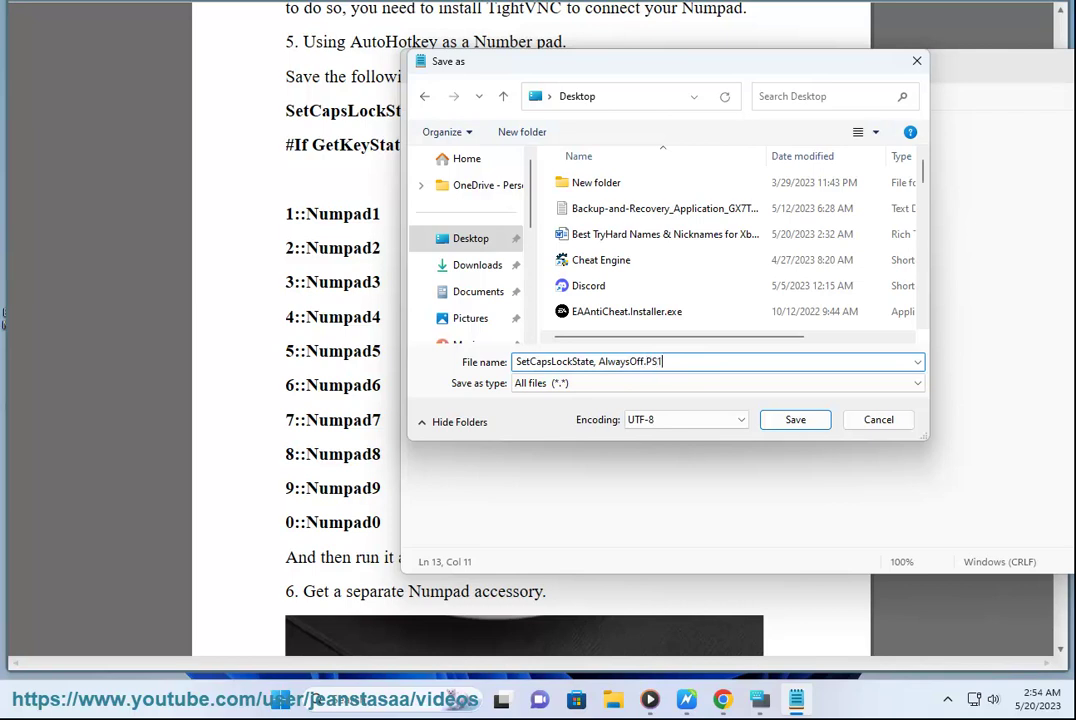
pyautogui.moveTo(646, 362); pyautogui.dragTo(730, 362)
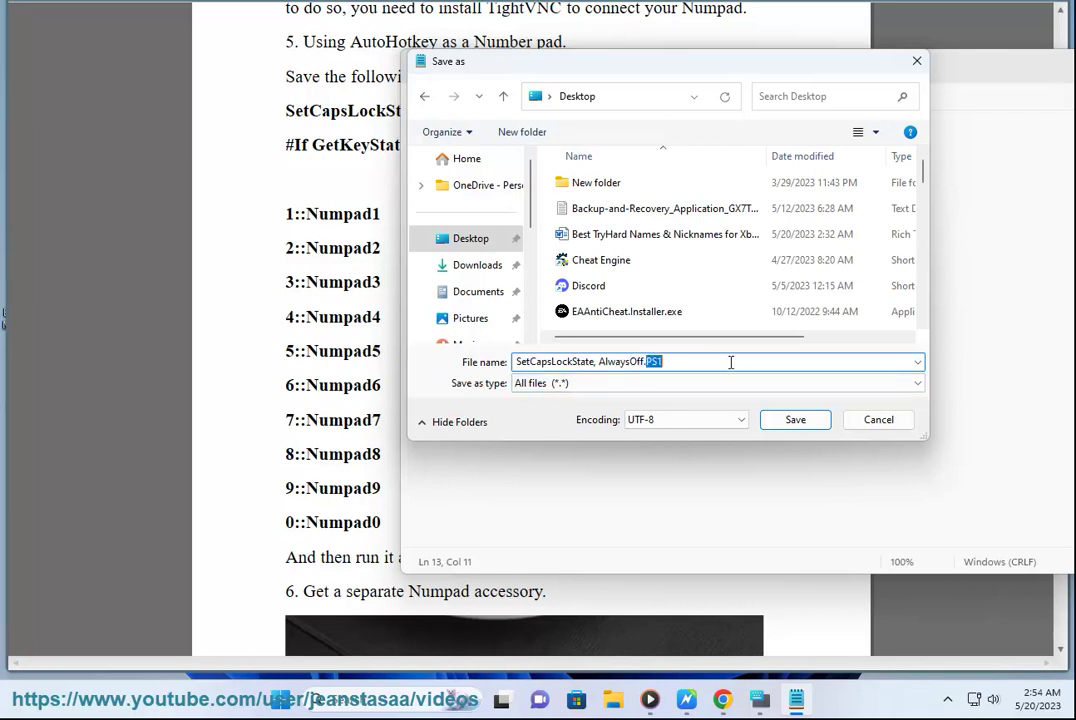